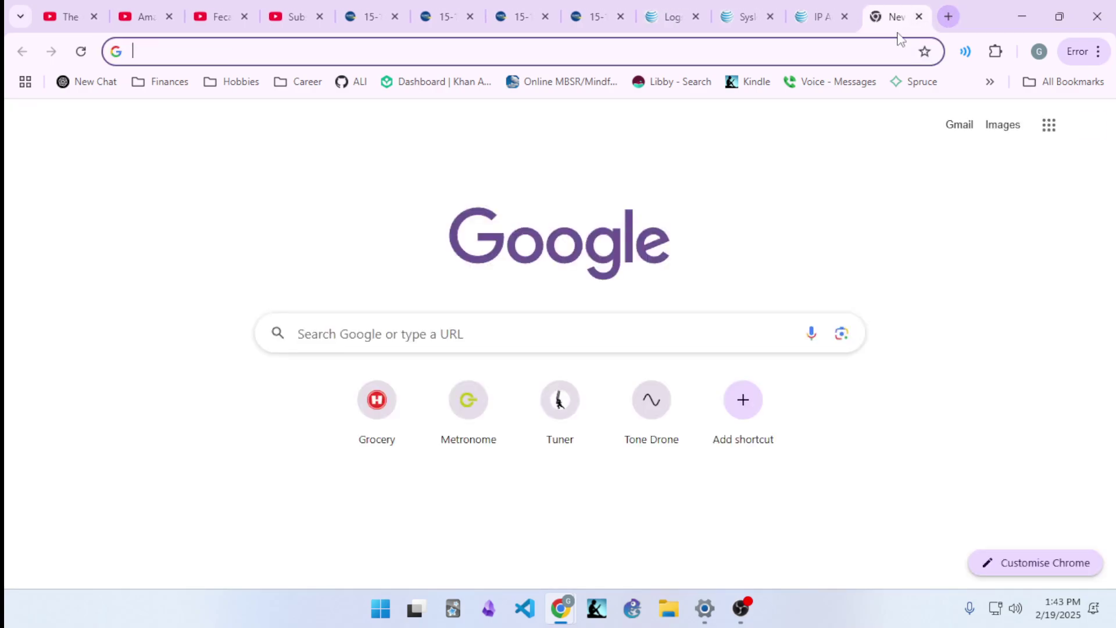
# Load YouTube in the new tab and switch to the TechYes Public Learning Channel account.
pyautogui.click(661, 58)
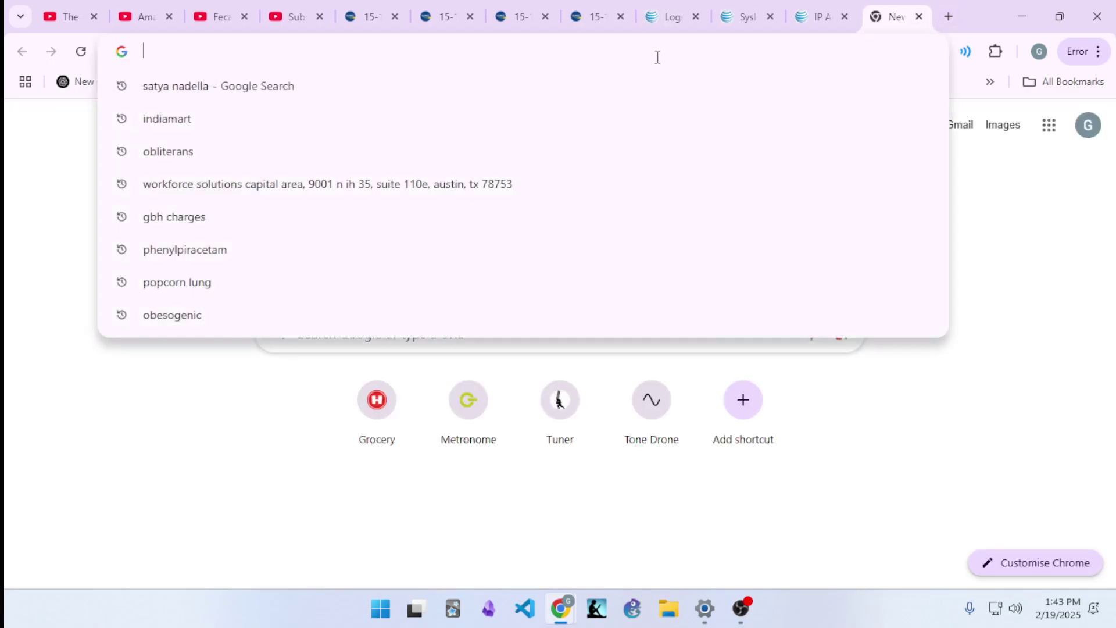
pyautogui.write('you')
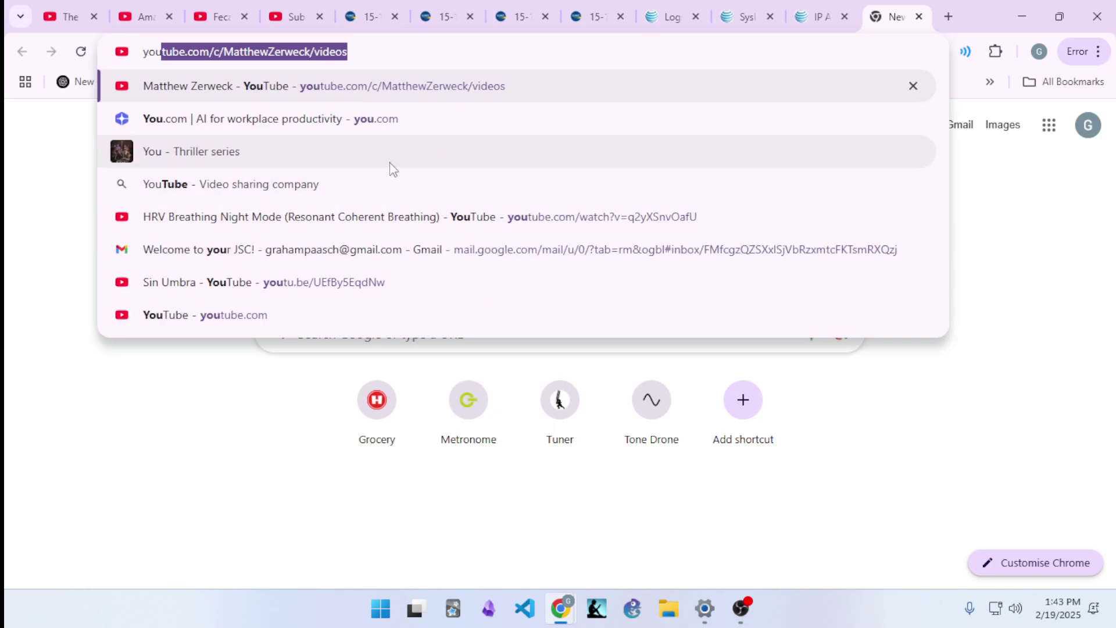
pyautogui.press('Return')
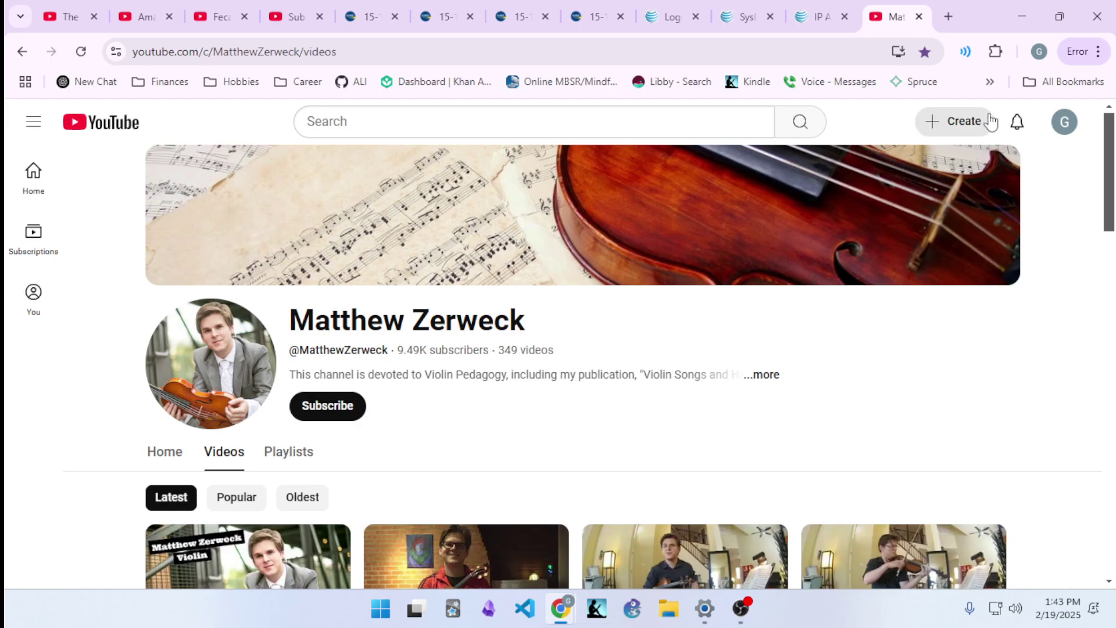
pyautogui.click(1070, 123)
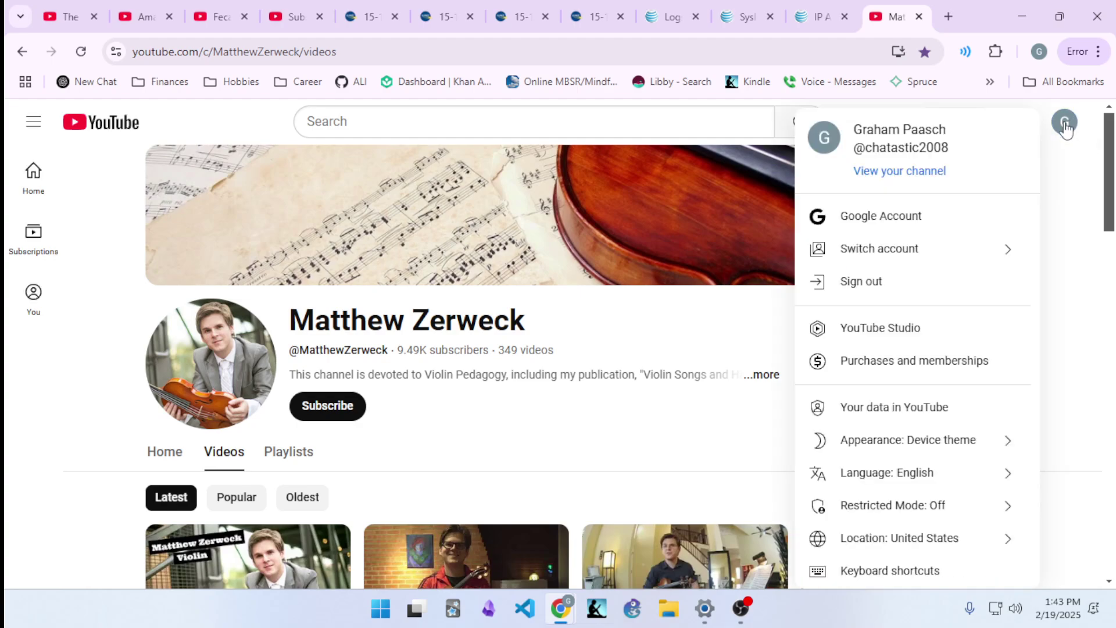
pyautogui.click(915, 249)
pyautogui.click(933, 468)
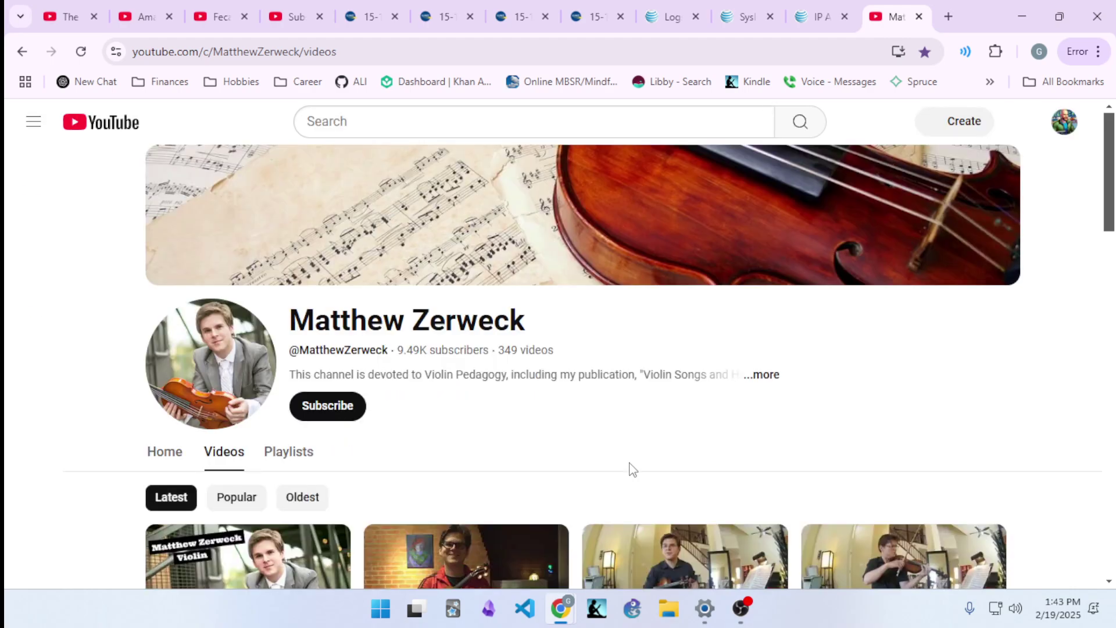
# Open the account's own channel page and show its list of videos.
pyautogui.click(1065, 122)
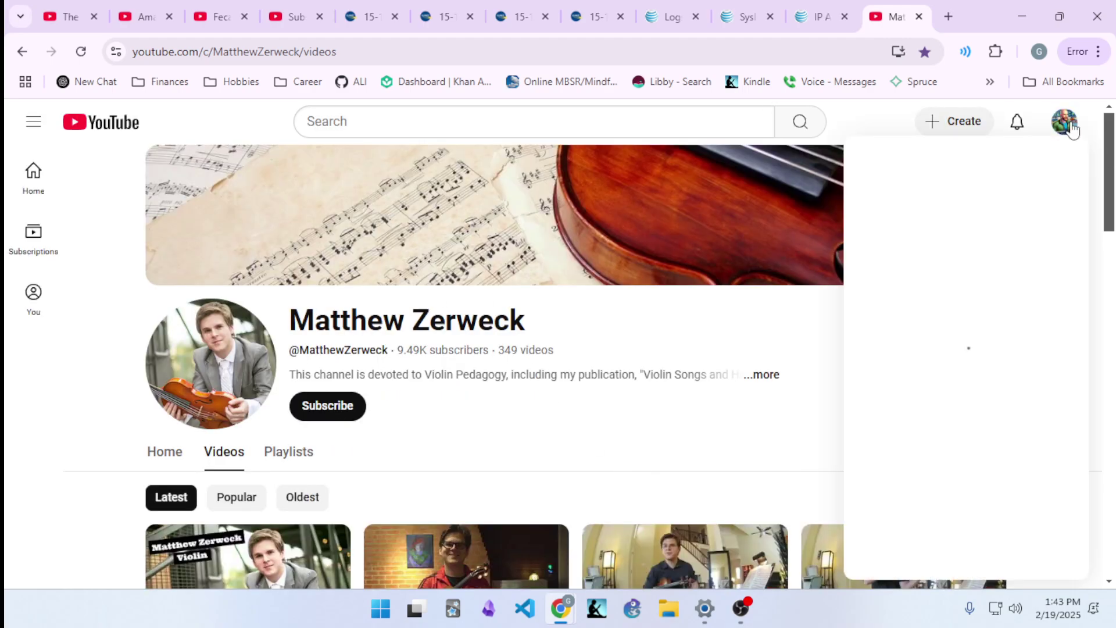
pyautogui.click(912, 172)
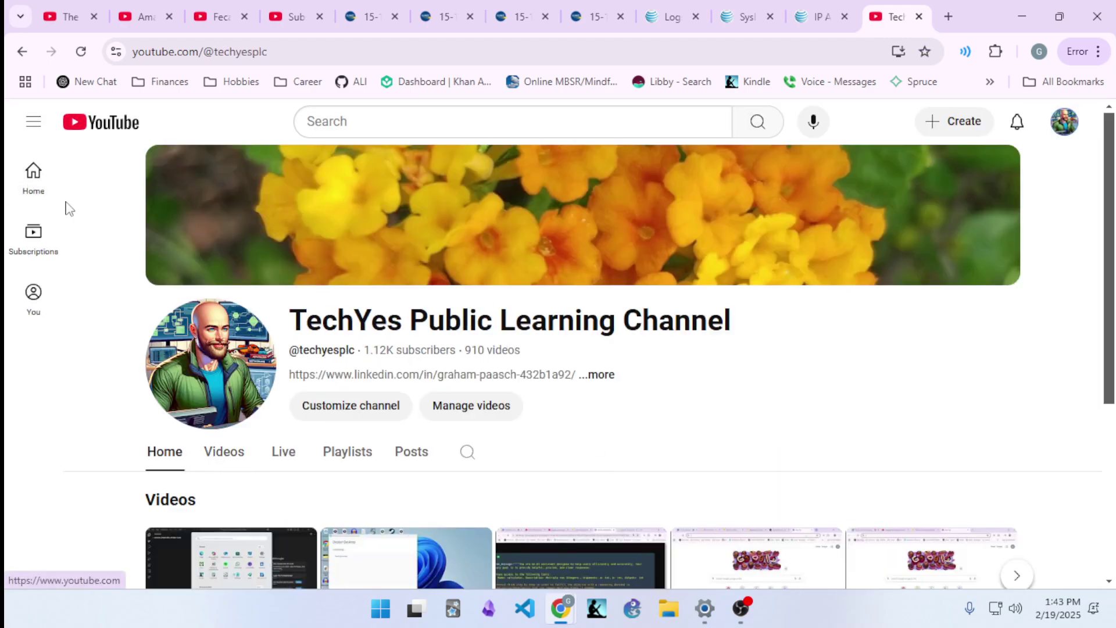
pyautogui.scroll(-5, 110, 412)
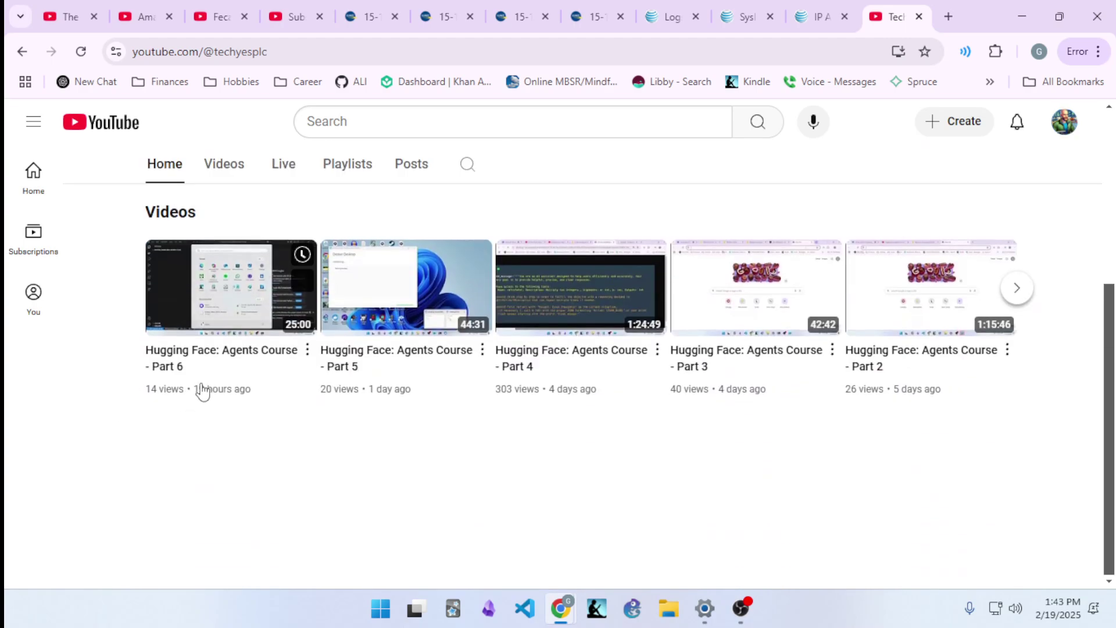
pyautogui.click(224, 175)
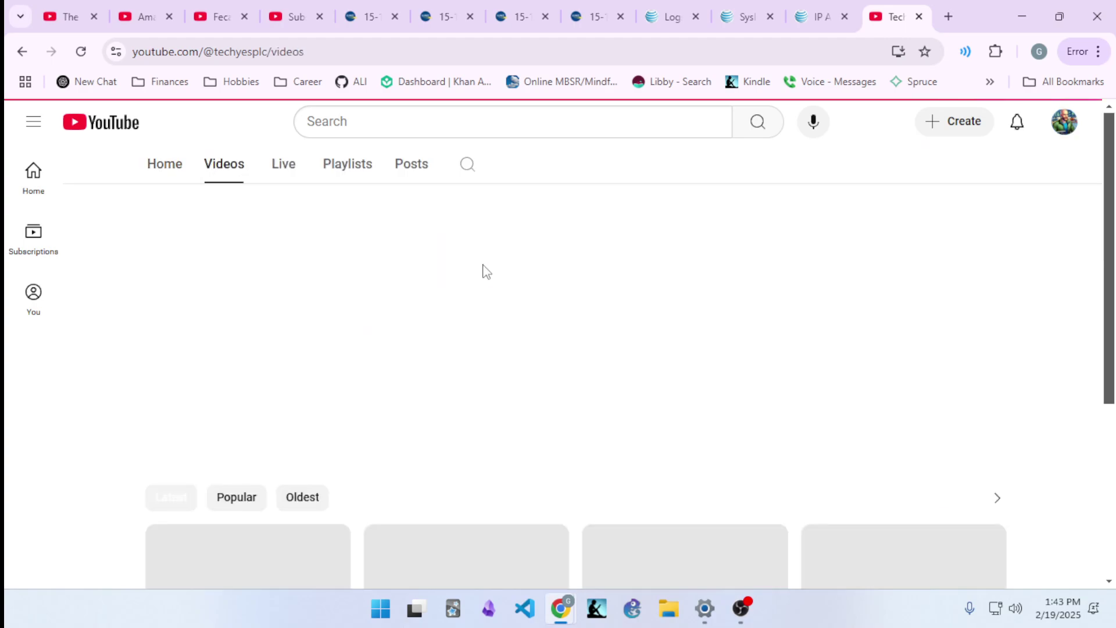
# Find the "Self Managed Network - Part 8" video on the channel and open it in a separate tab.
pyautogui.scroll(-5, 755, 319)
pyautogui.scroll(-5, 700, 364)
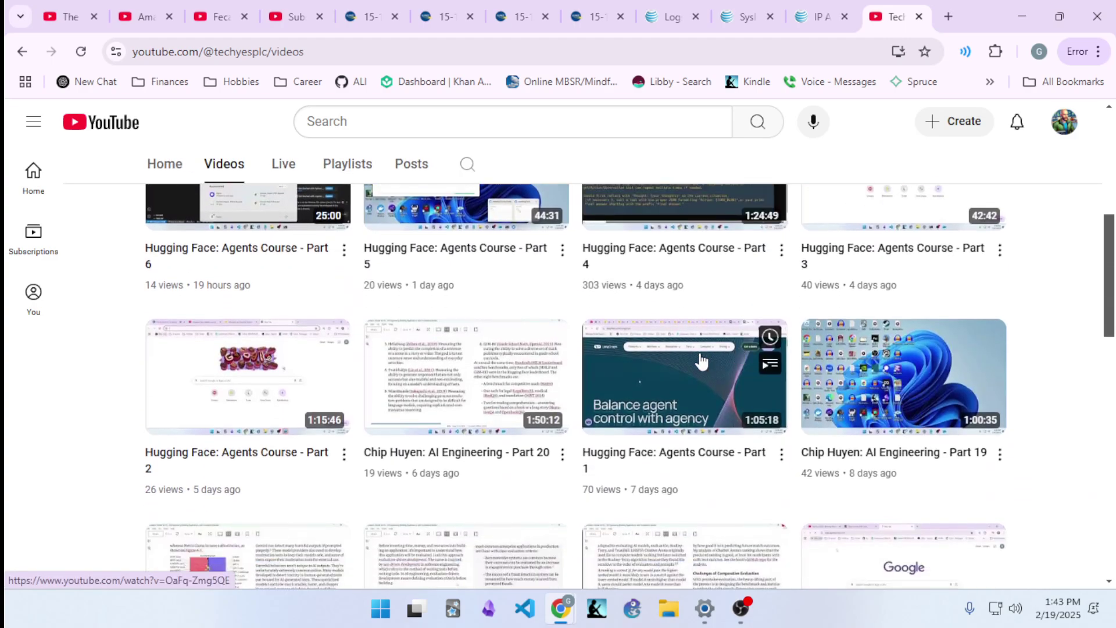
pyautogui.scroll(-8, 419, 410)
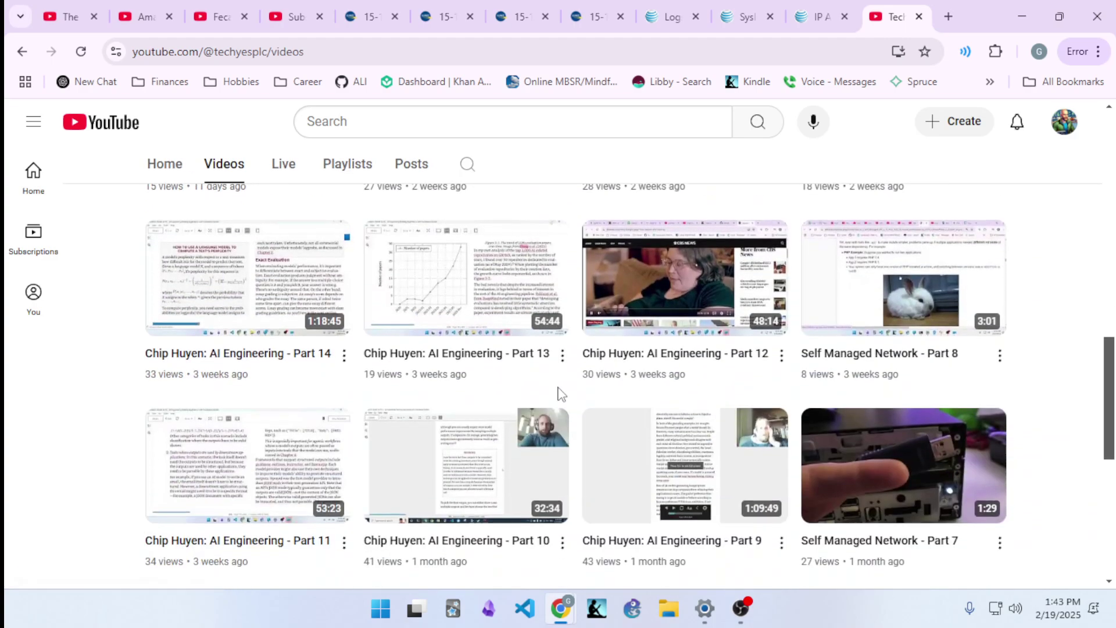
pyautogui.rightClick(844, 282)
pyautogui.click(898, 159)
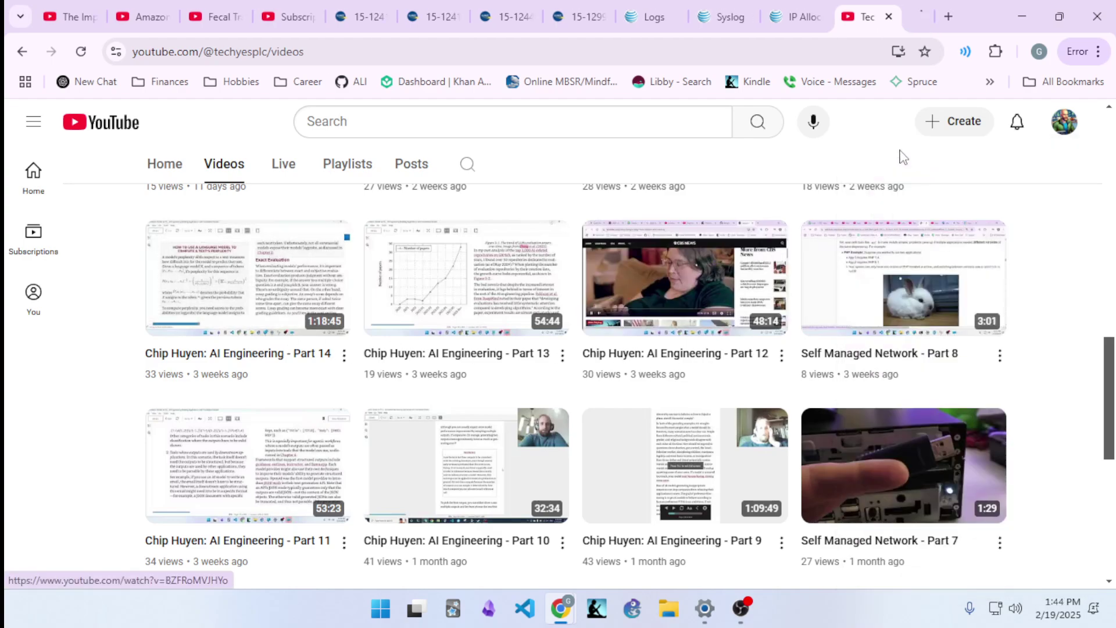
pyautogui.click(902, 8)
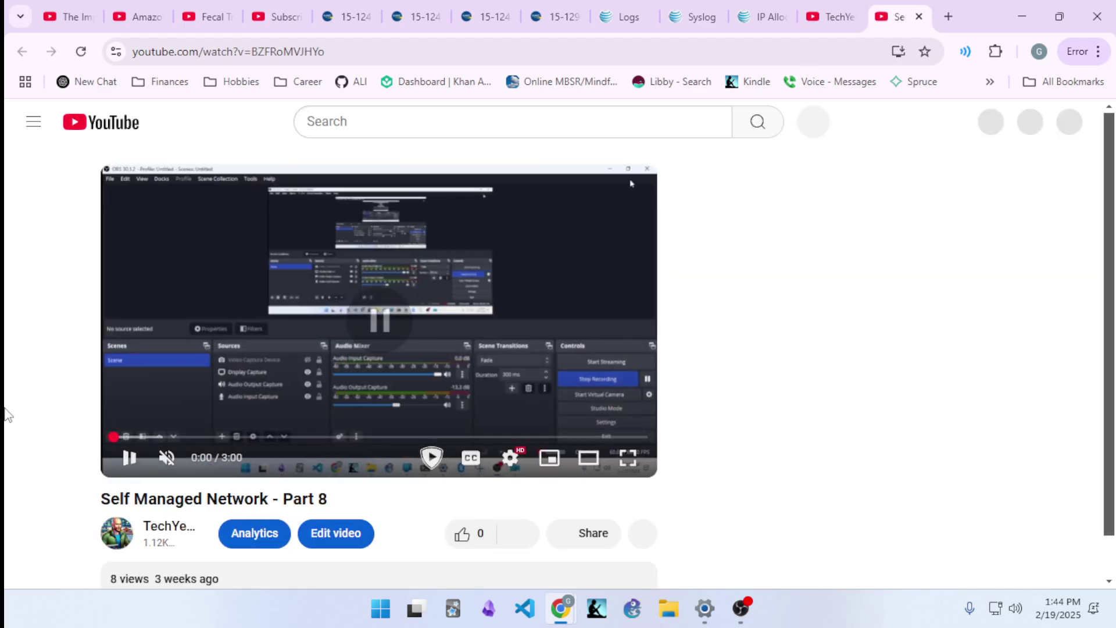
# Expand the video's description and examine the note about the end of the series, highlighting its text.
pyautogui.scroll(-1, 108, 416)
pyautogui.click(398, 490)
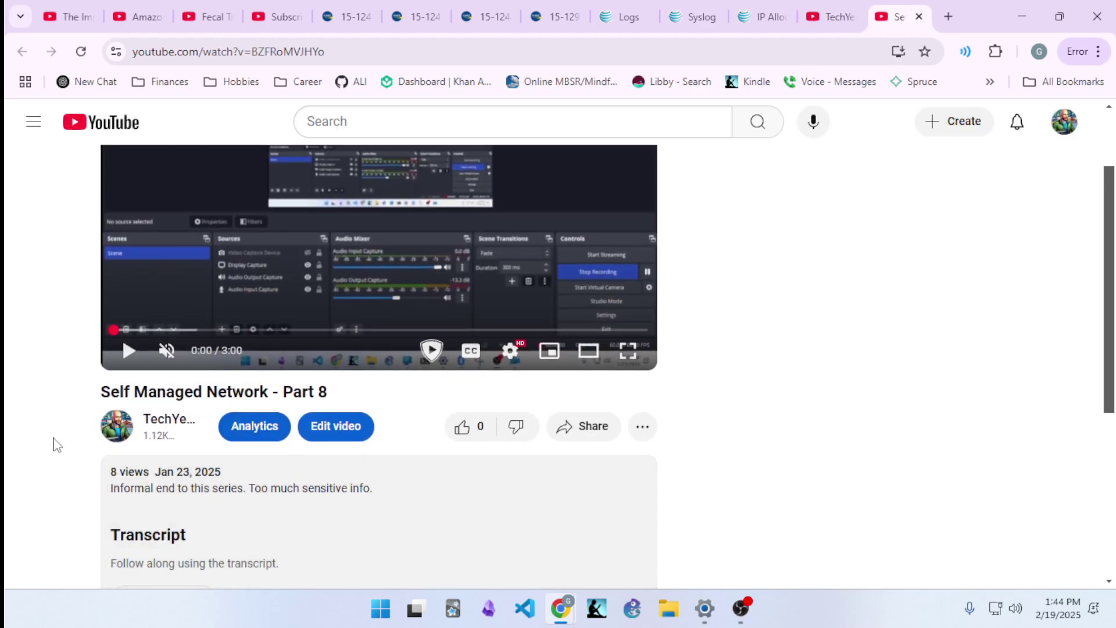
pyautogui.moveTo(110, 489); pyautogui.dragTo(410, 489)
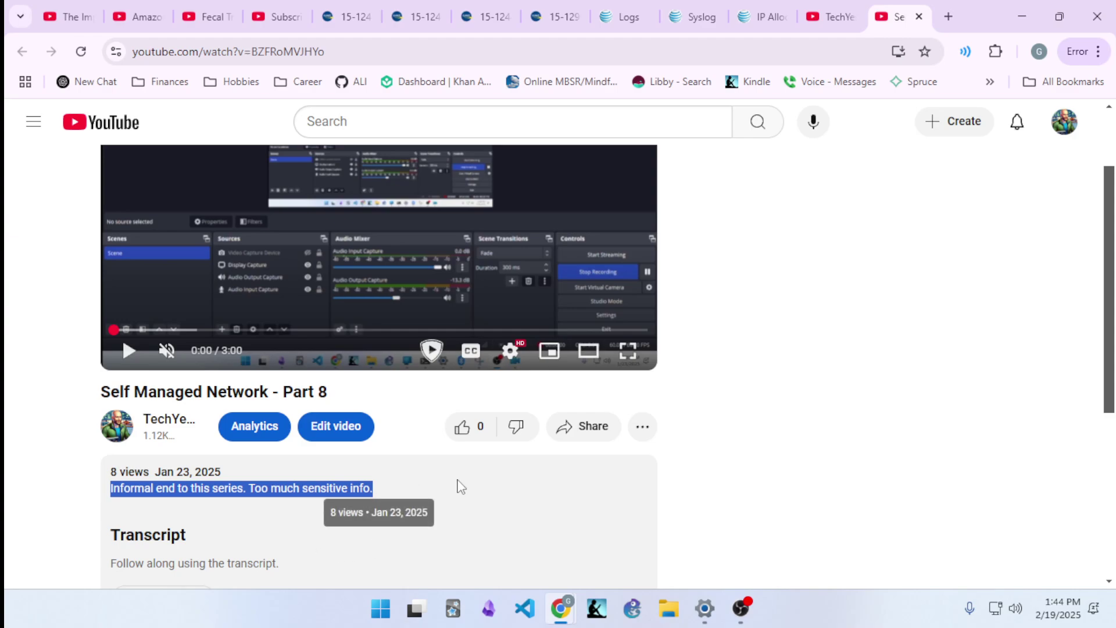
pyautogui.click(762, 359)
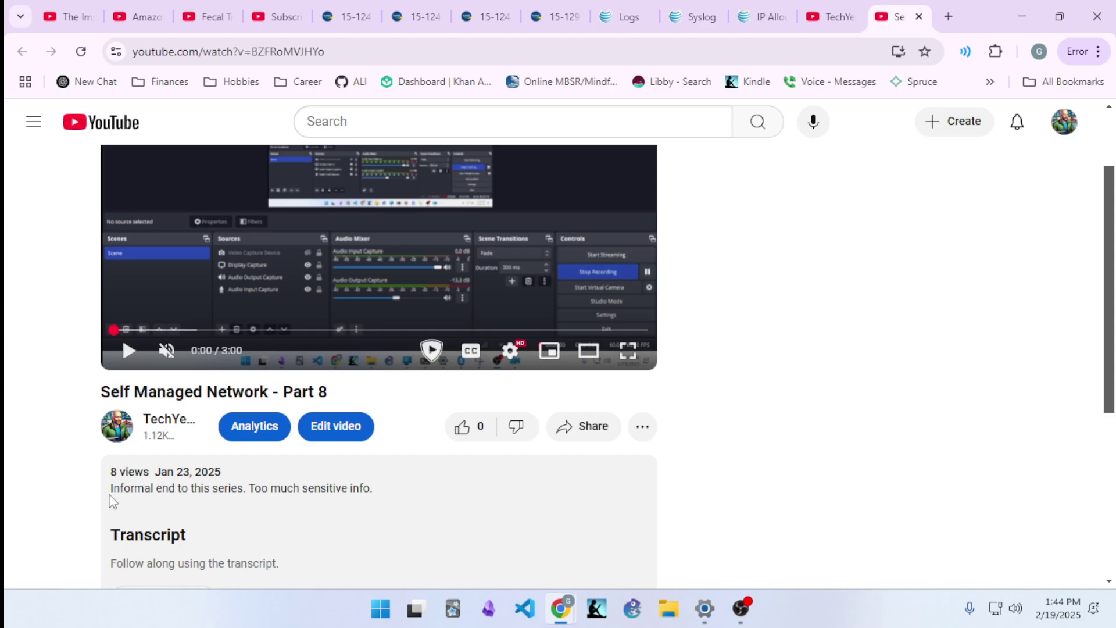
pyautogui.moveTo(109, 493); pyautogui.dragTo(447, 501)
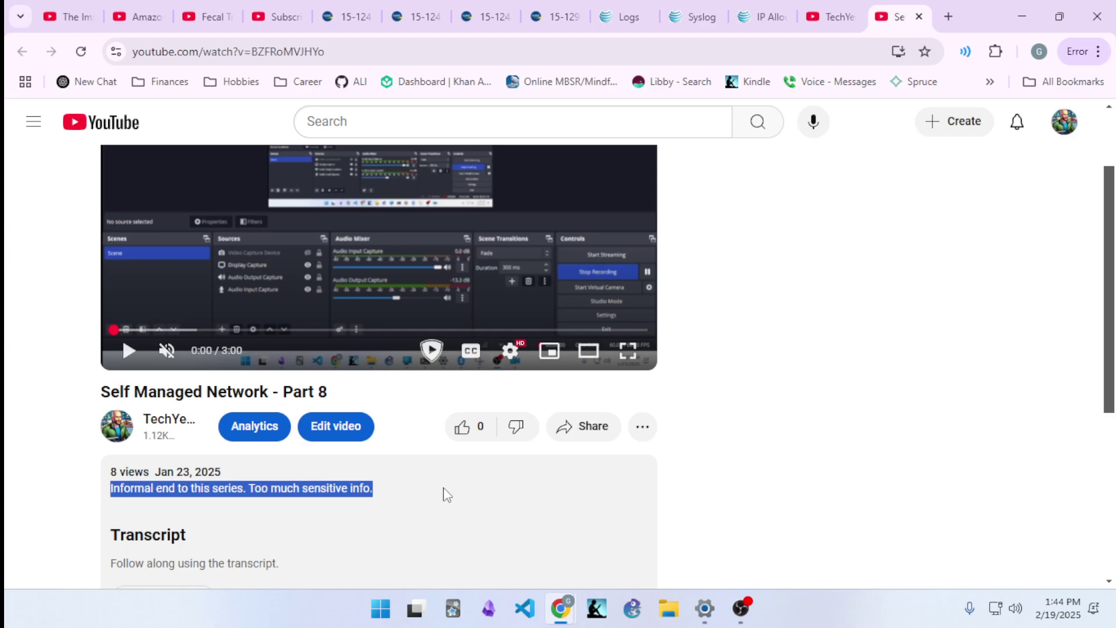
pyautogui.scroll(-3, 480, 463)
pyautogui.scroll(3, 484, 465)
pyautogui.scroll(-3, 494, 465)
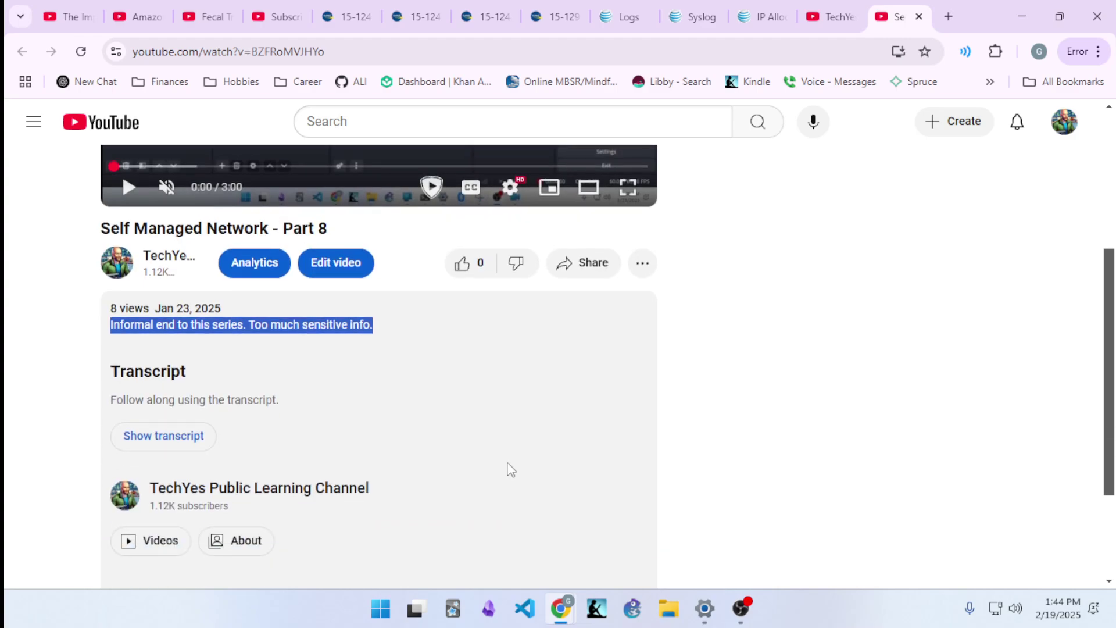
pyautogui.scroll(-3, 522, 460)
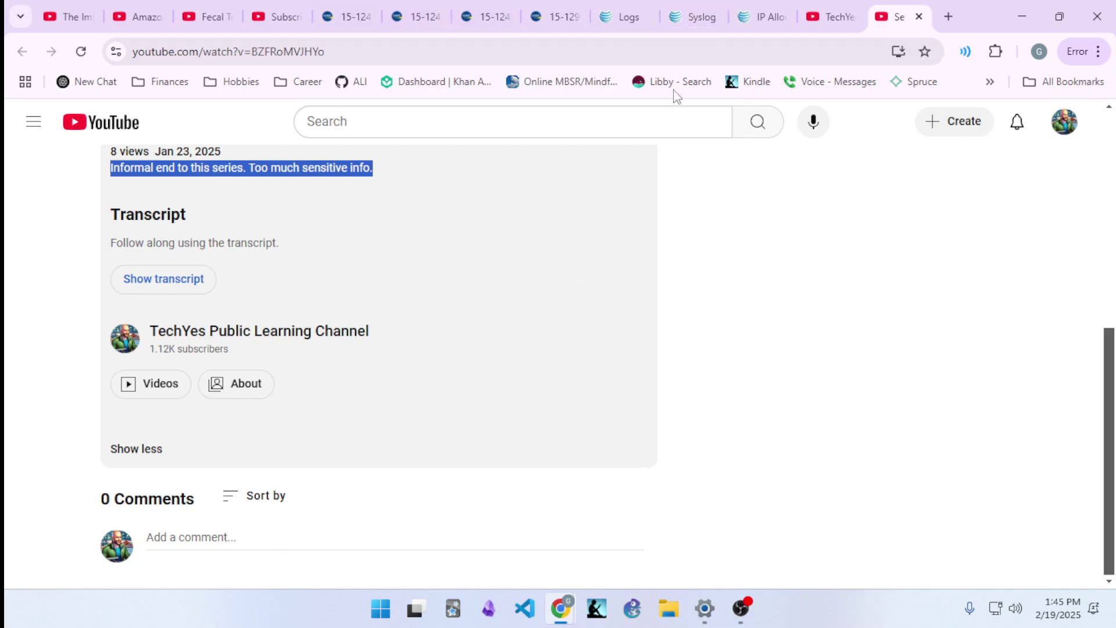
pyautogui.moveTo(753, 23)
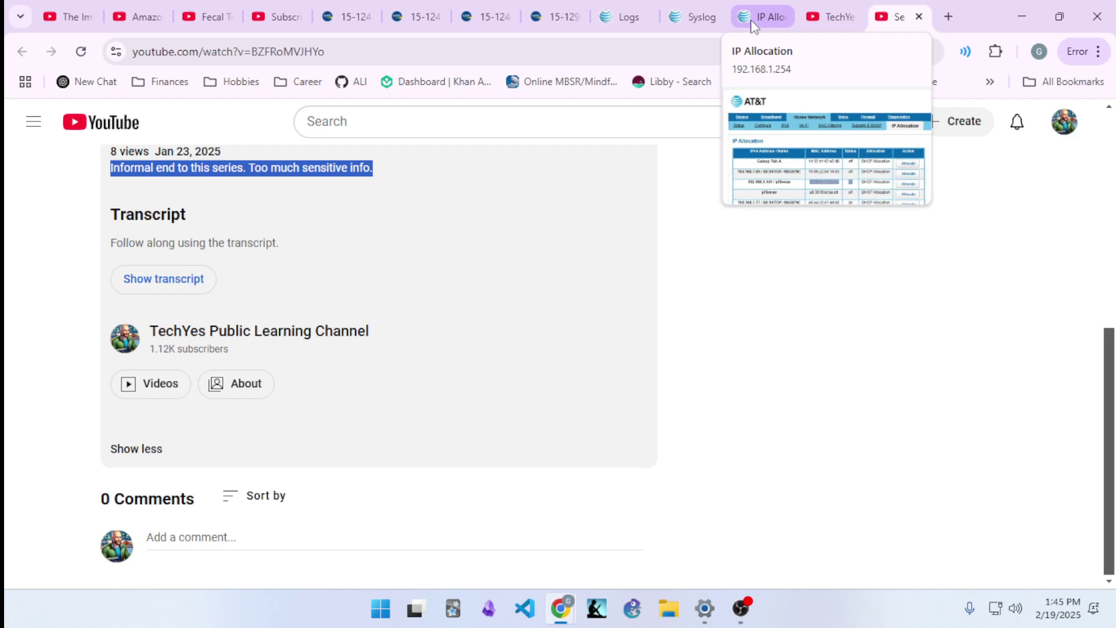
pyautogui.click(718, 369)
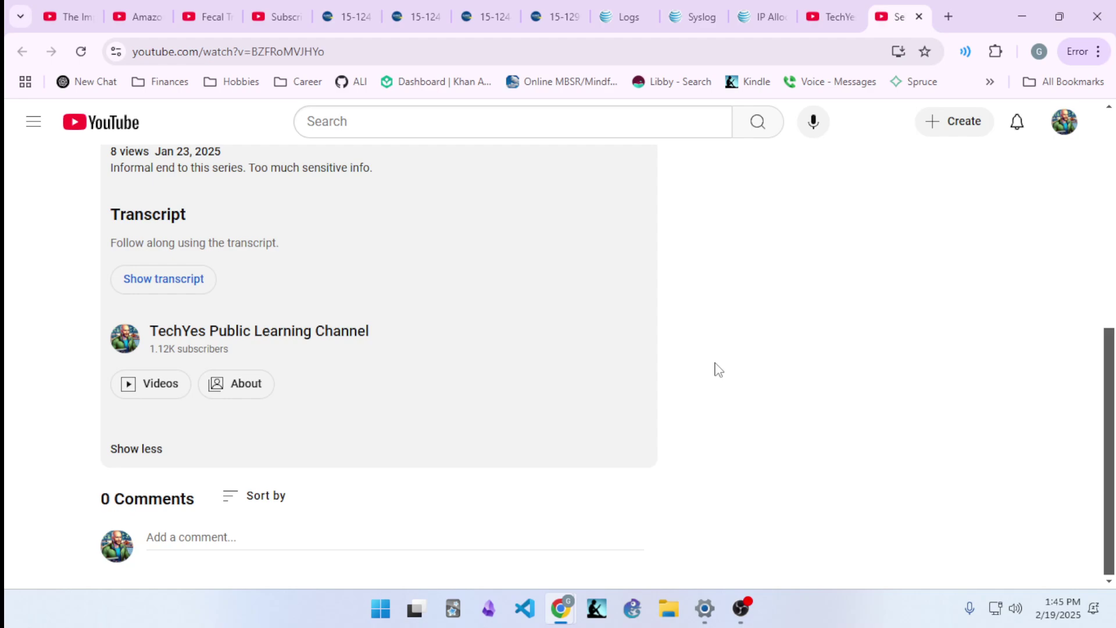
# Switch to OBS to check the recording status and minimize its window.
pyautogui.click(755, 620)
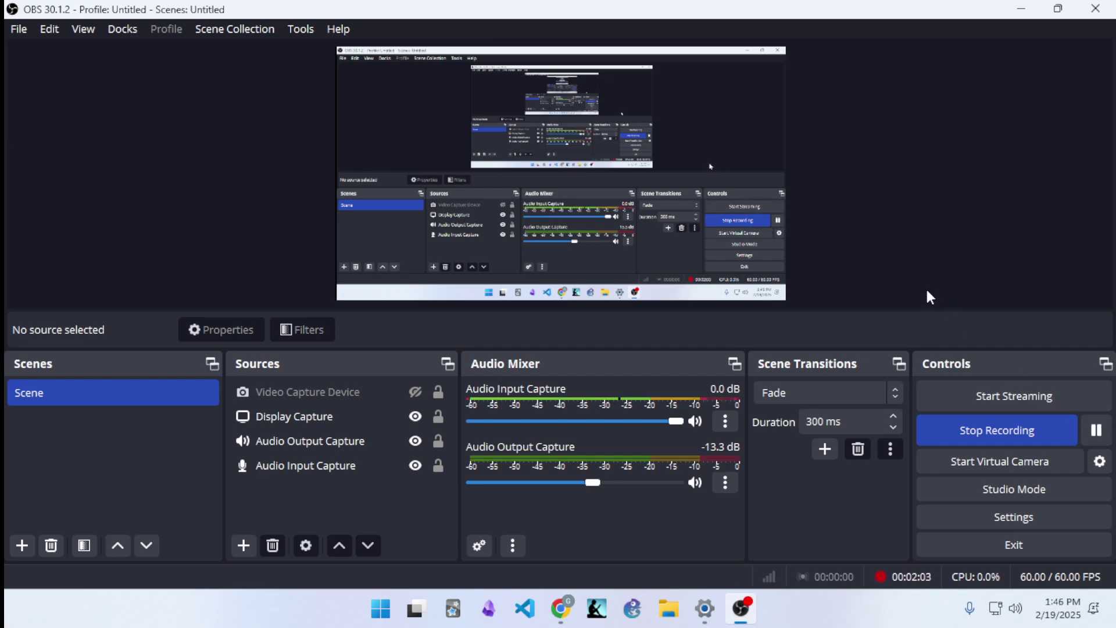
pyautogui.click(1021, 6)
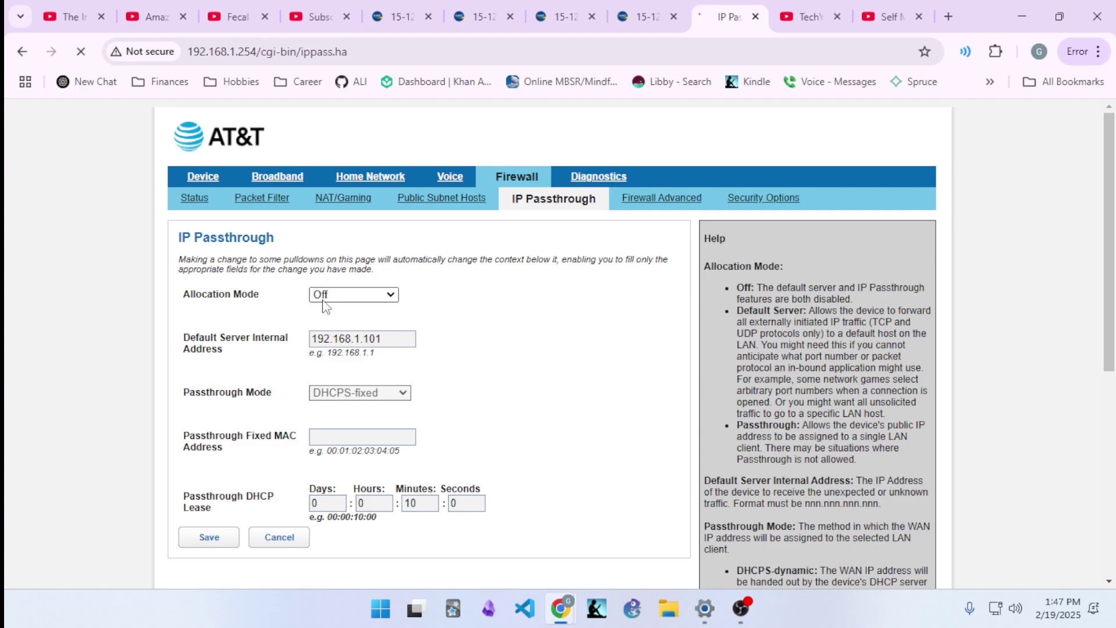
# Set the Allocation Mode of the AT&T gateway's IP Passthrough to Passthrough and save the settings.
pyautogui.click(363, 295)
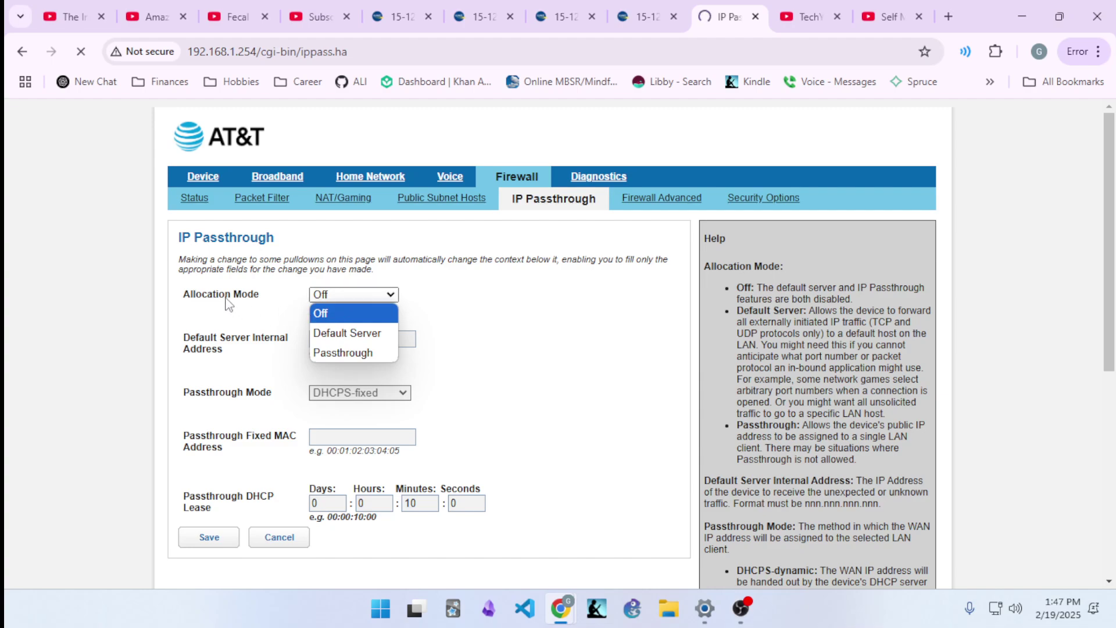
pyautogui.click(329, 352)
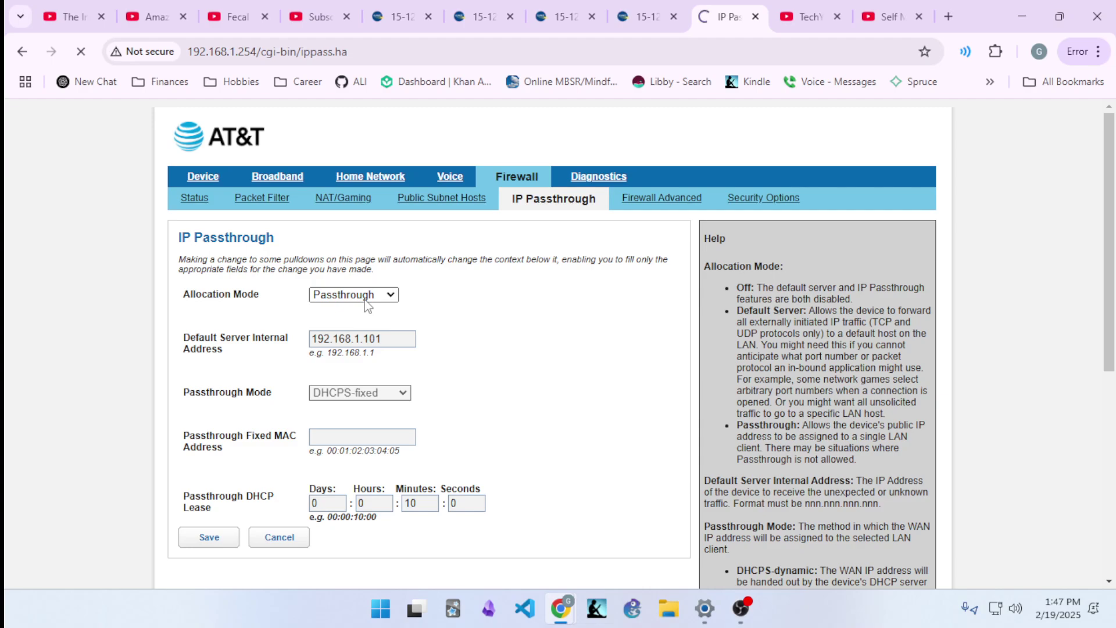
pyautogui.click(389, 294)
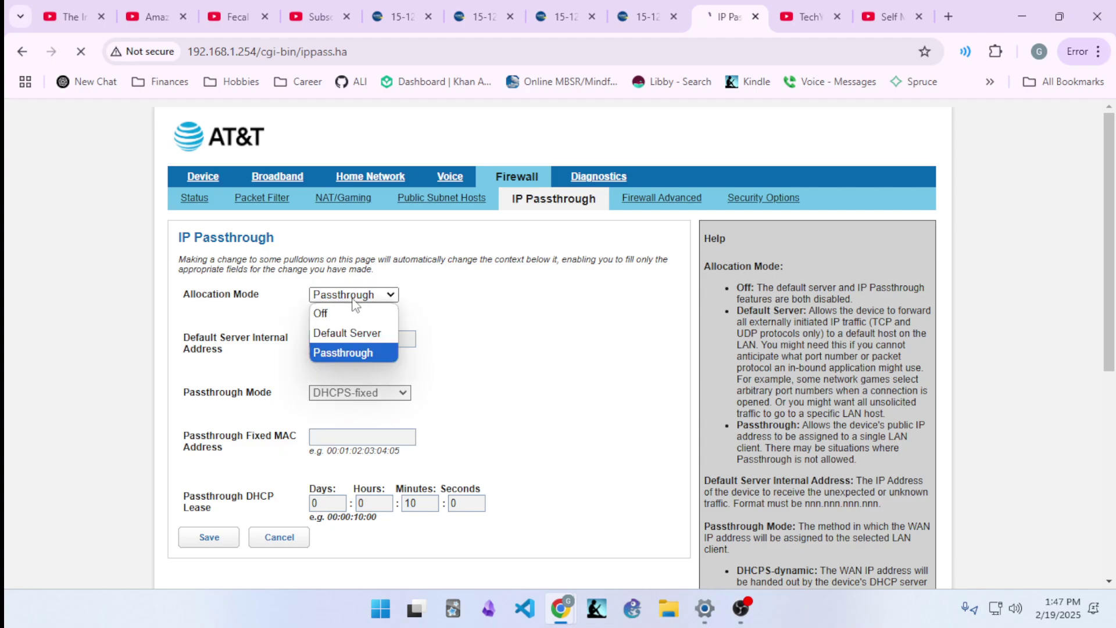
pyautogui.click(492, 349)
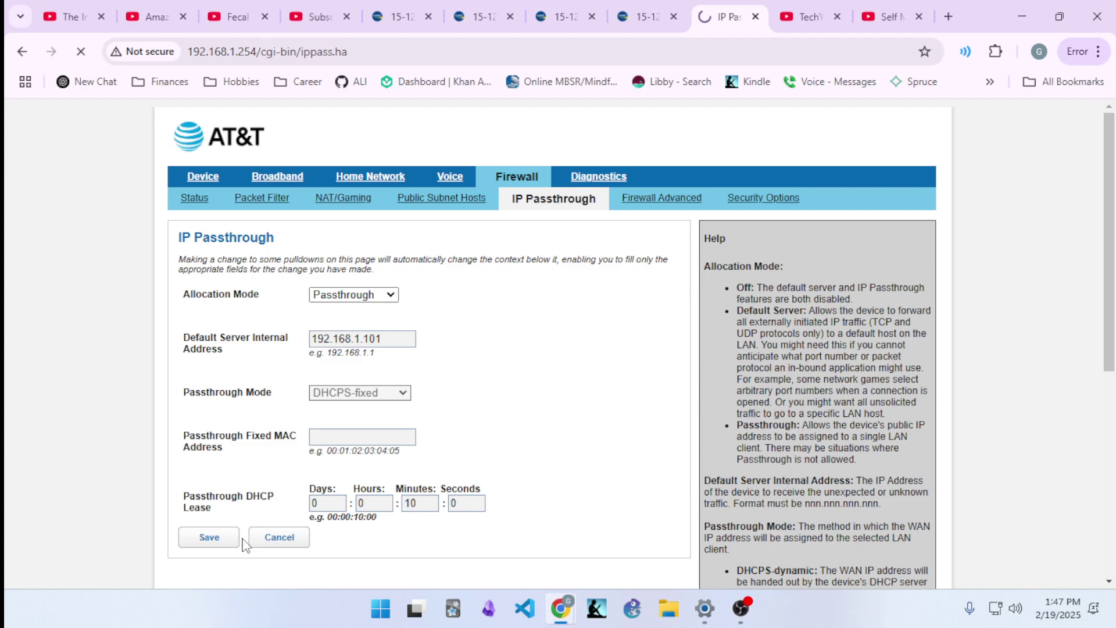
pyautogui.click(209, 536)
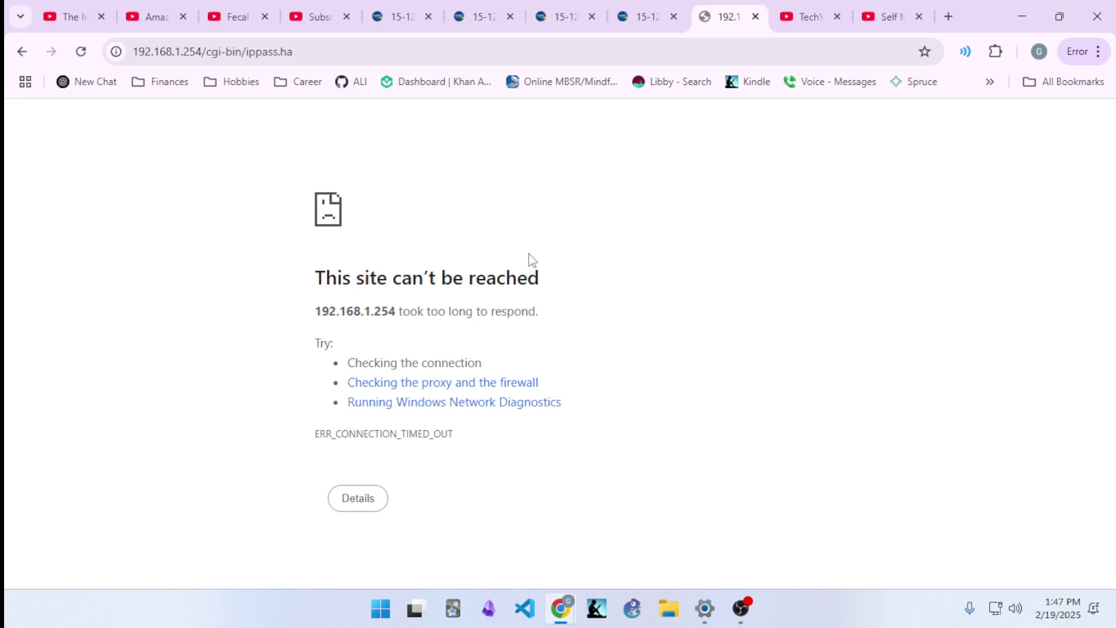
# Reload the gateway page, and try loading only the gateway address 192.168.1.254 without the ippass.ha path.
pyautogui.click(81, 51)
pyautogui.click(633, 187)
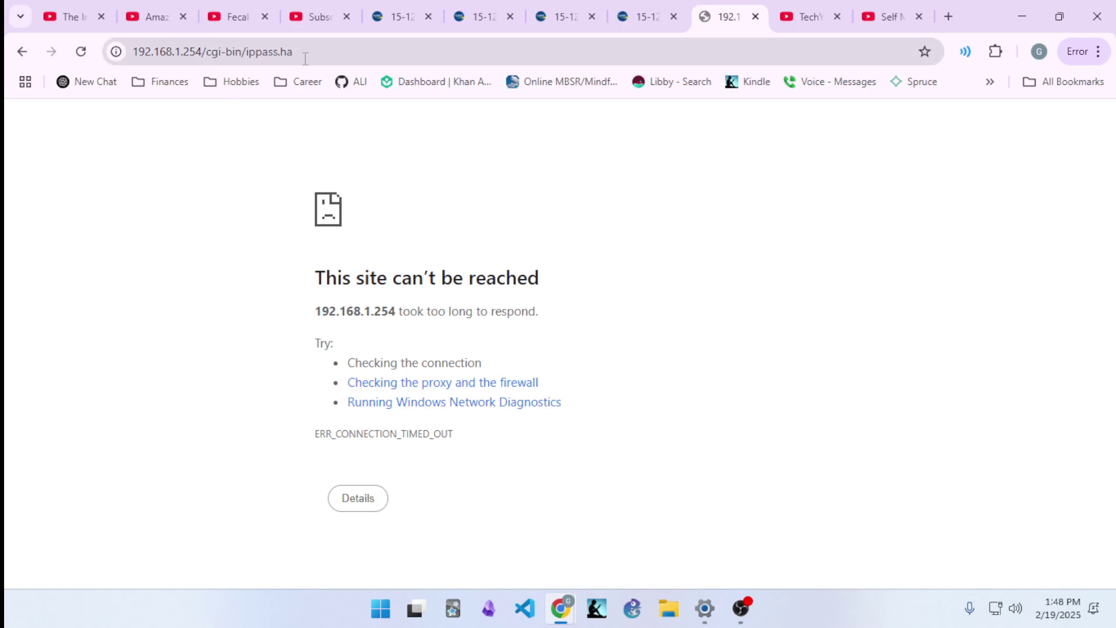
pyautogui.moveTo(303, 55); pyautogui.dragTo(203, 54)
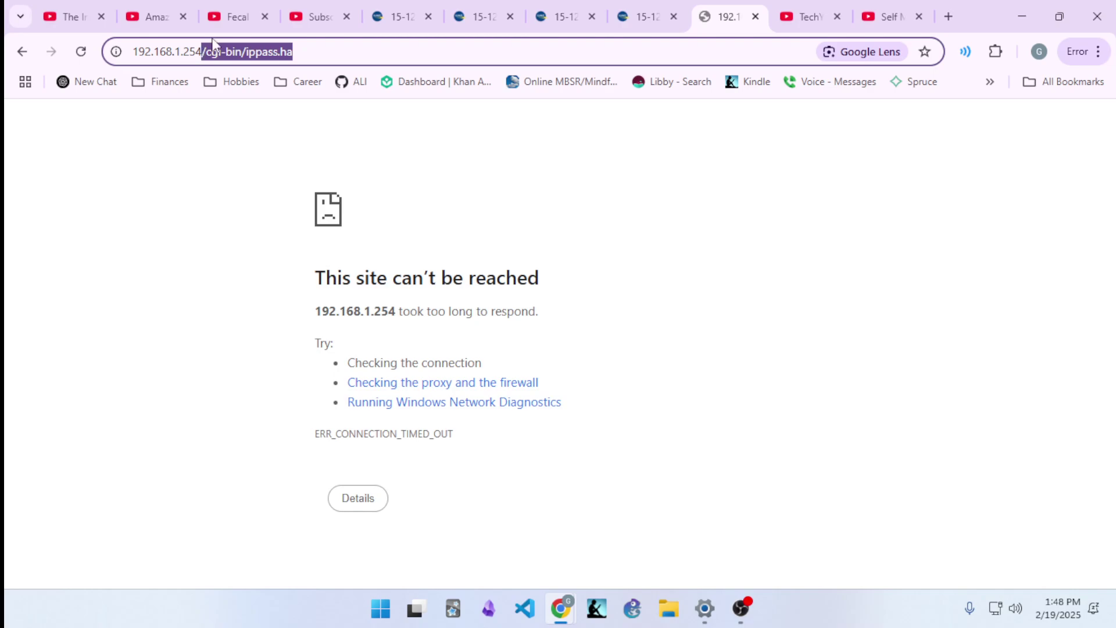
pyautogui.press('BackSpace')
pyautogui.press('Return')
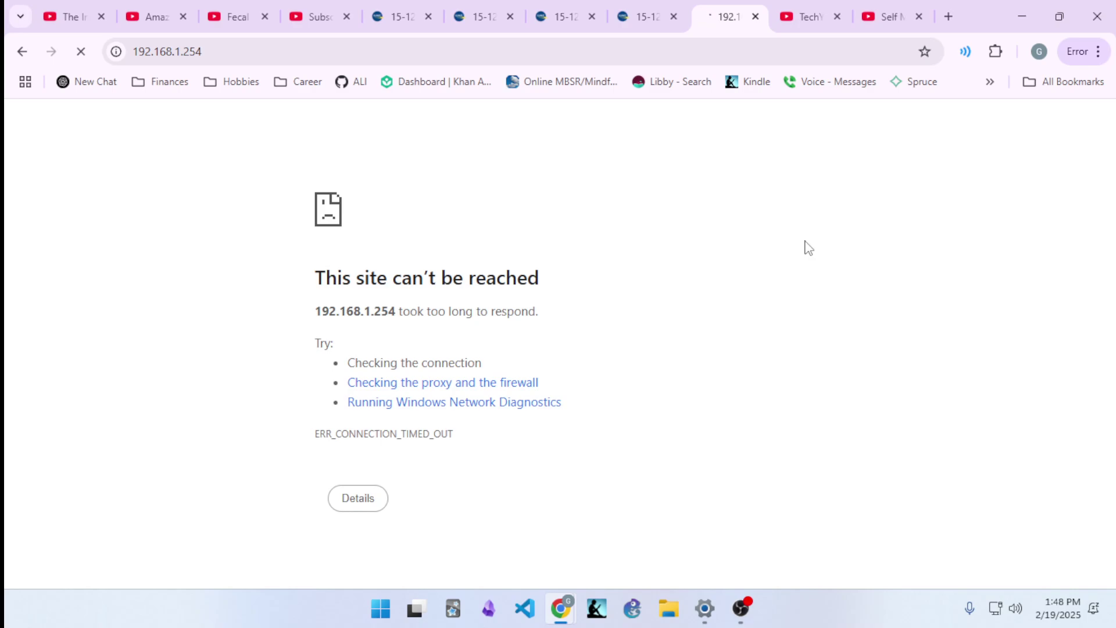
# Switch to the pfSense WAN interface window and examine the Reserved Networks section, highlighting its heading.
pyautogui.moveTo(560, 611)
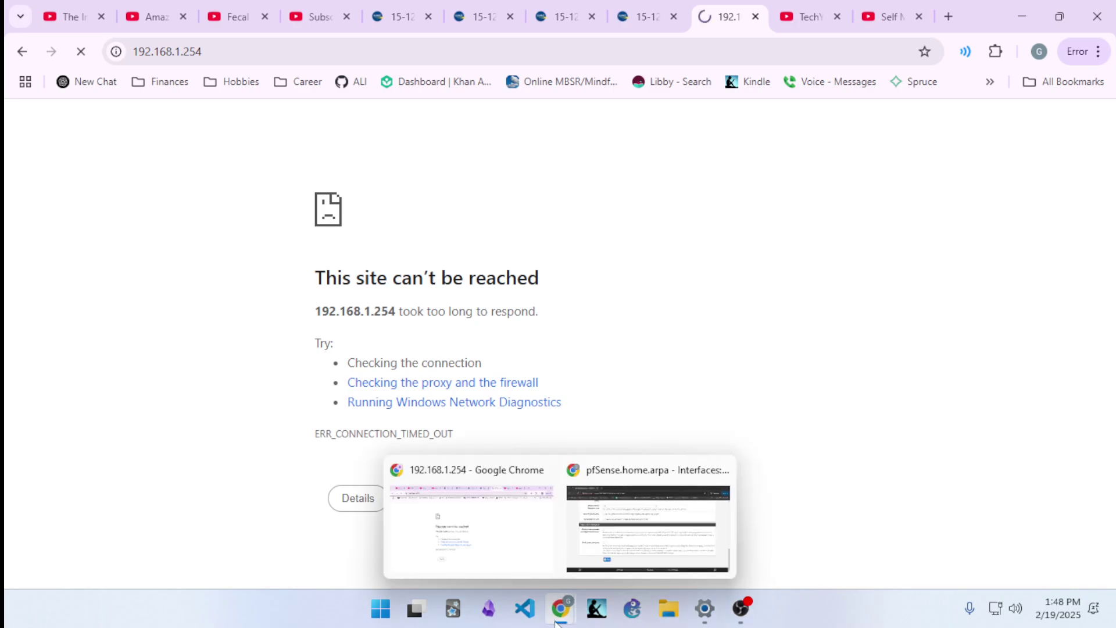
pyautogui.click(608, 552)
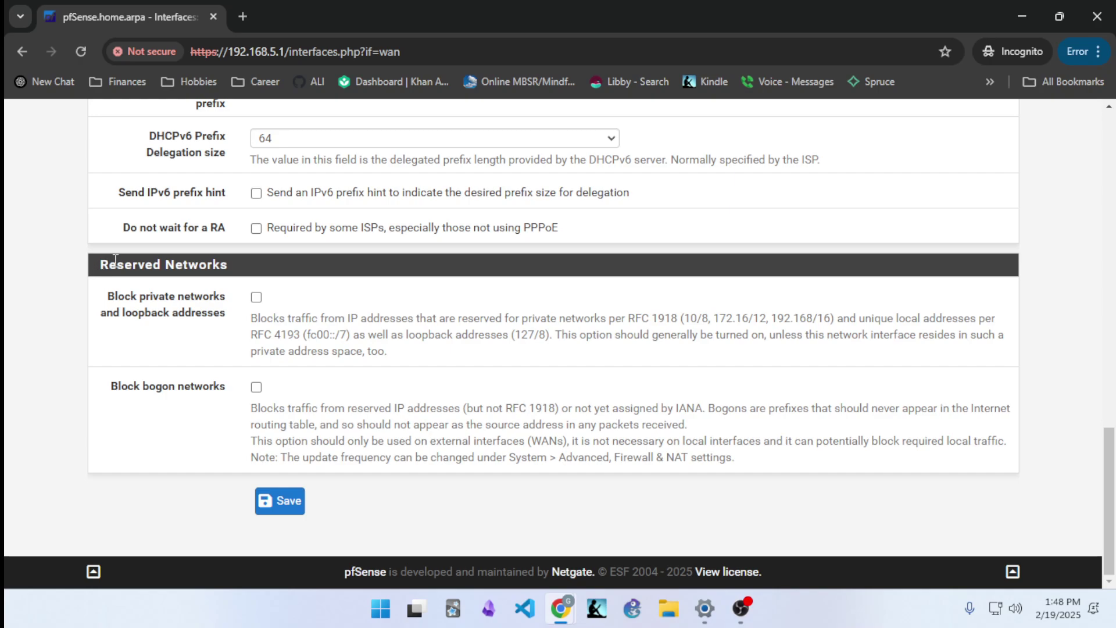
pyautogui.moveTo(100, 269); pyautogui.dragTo(262, 278)
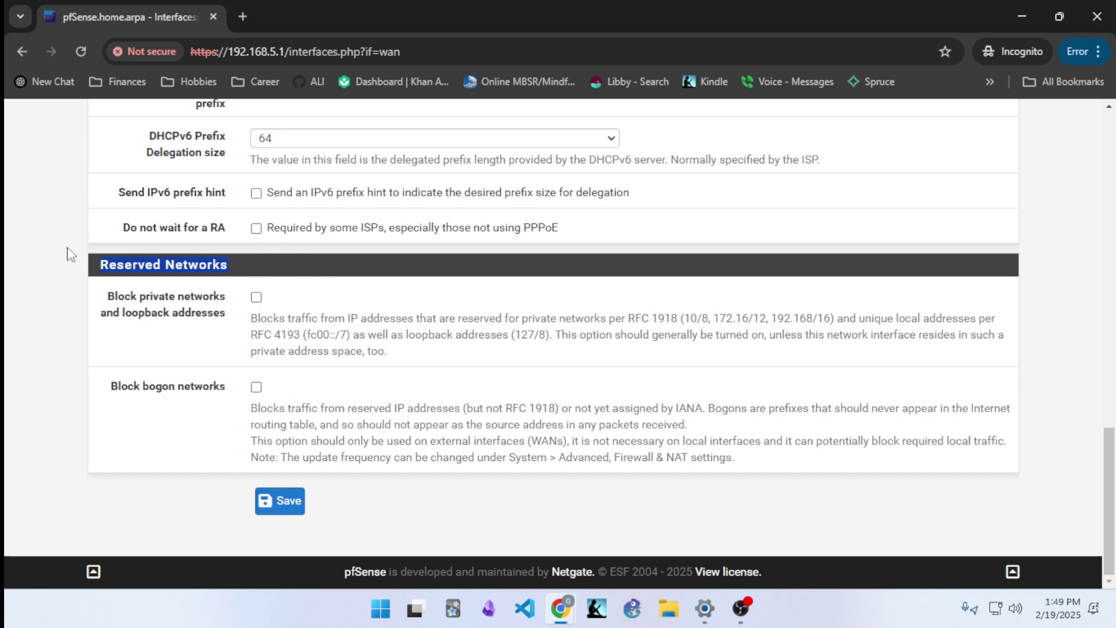
pyautogui.moveTo(560, 609)
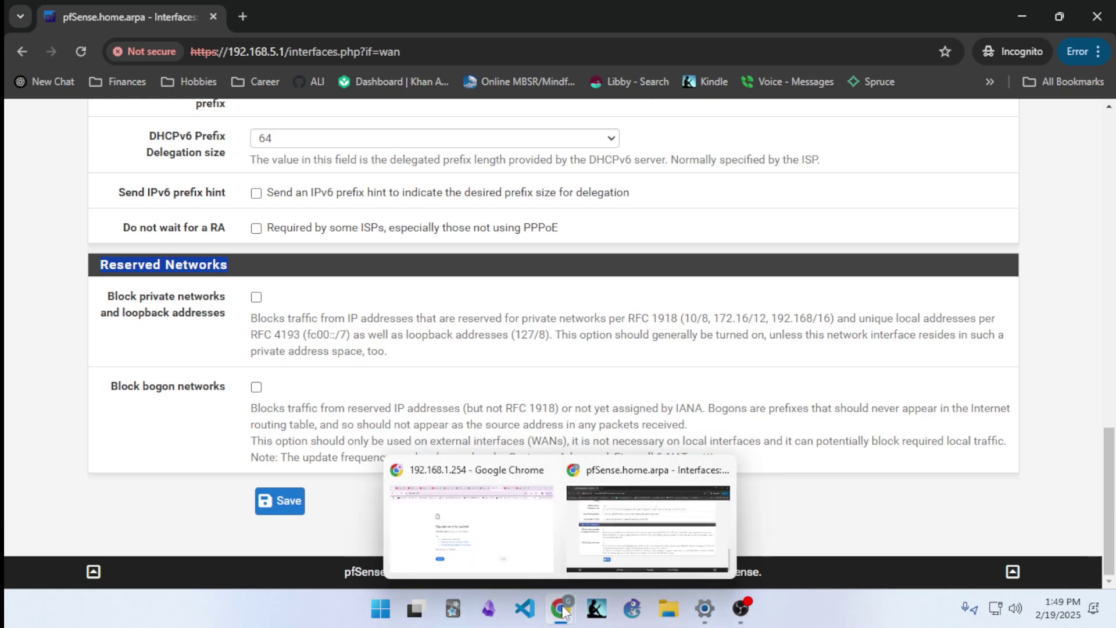
# Switch to the AT&T gateway window and reload its page at 192.168.1.254.
pyautogui.click(535, 454)
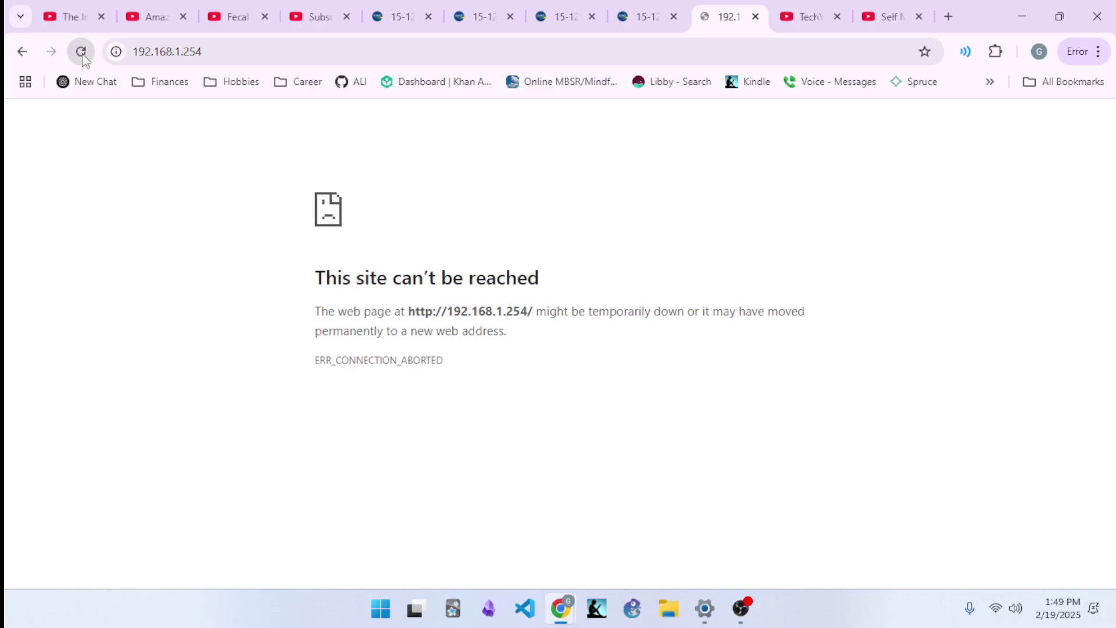
pyautogui.click(80, 52)
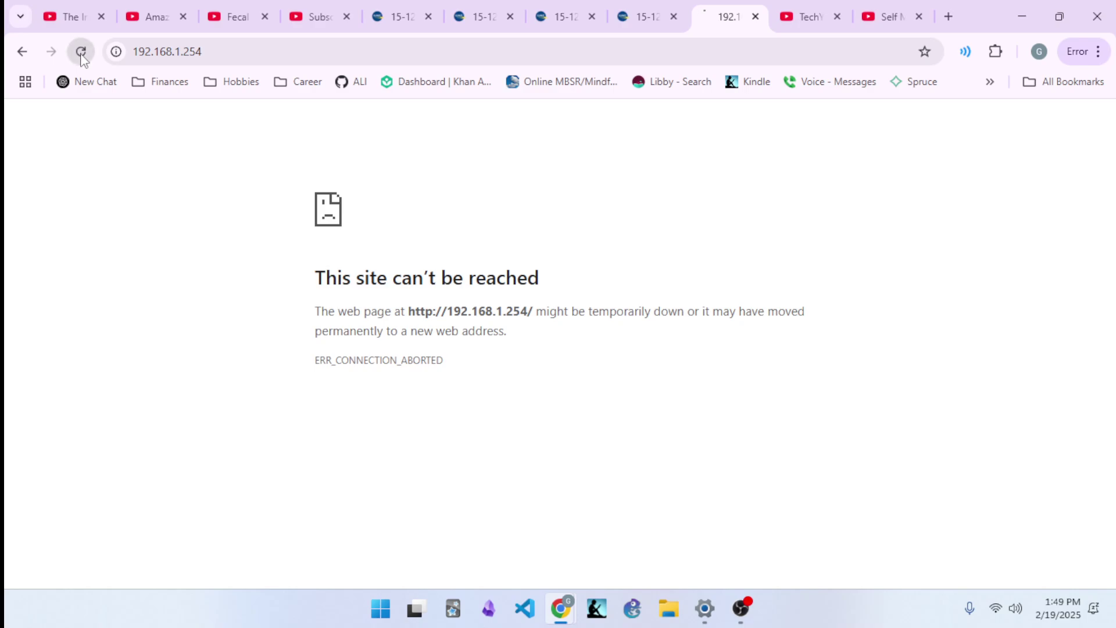
pyautogui.click(215, 51)
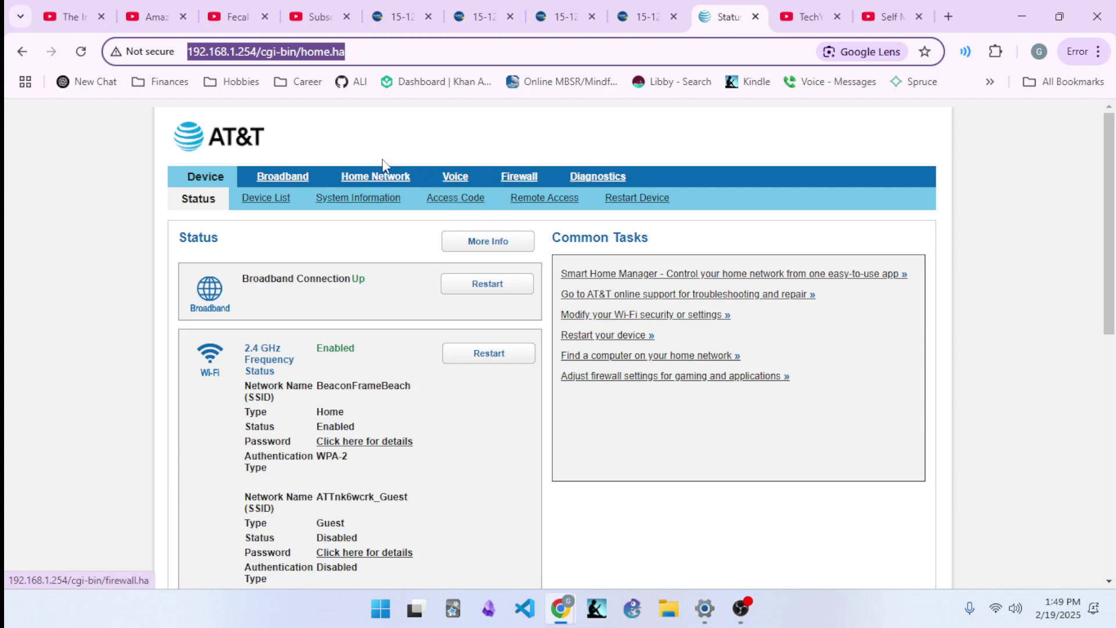
# Open the gateway's IP Passthrough firewall page and unlock it with the device access code.
pyautogui.click(520, 177)
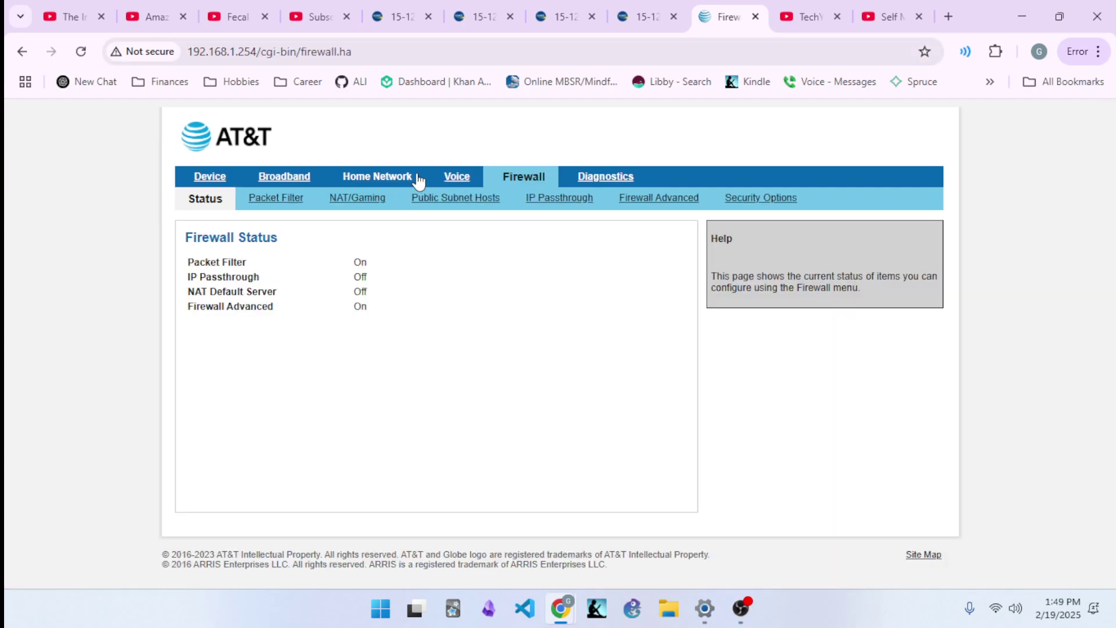
pyautogui.click(559, 198)
pyautogui.click(562, 247)
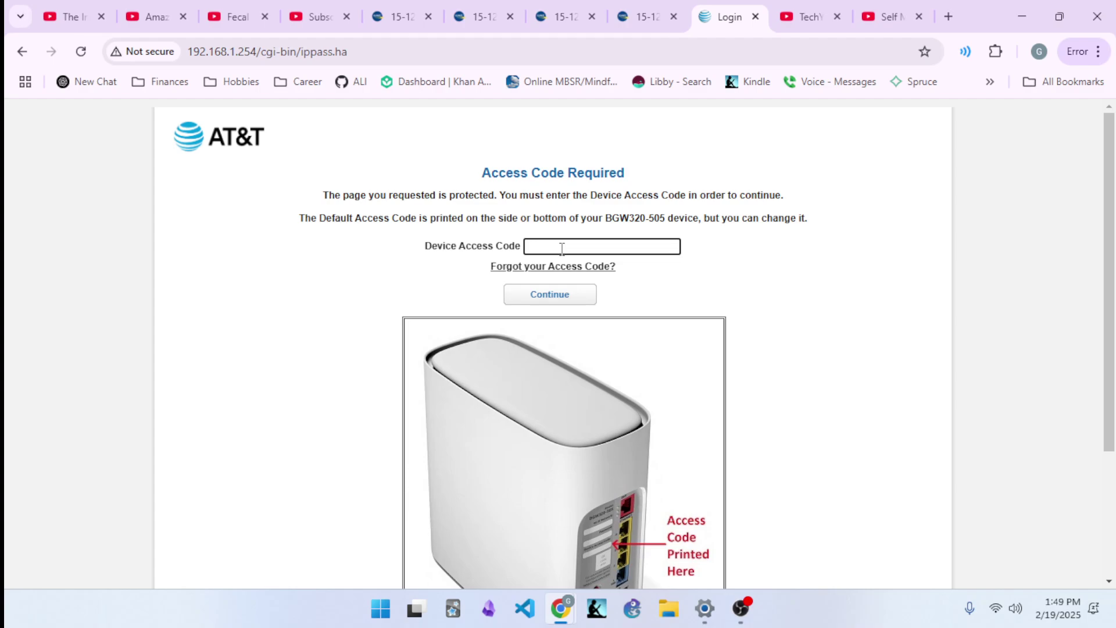
pyautogui.write('•')
pyautogui.press('Return')
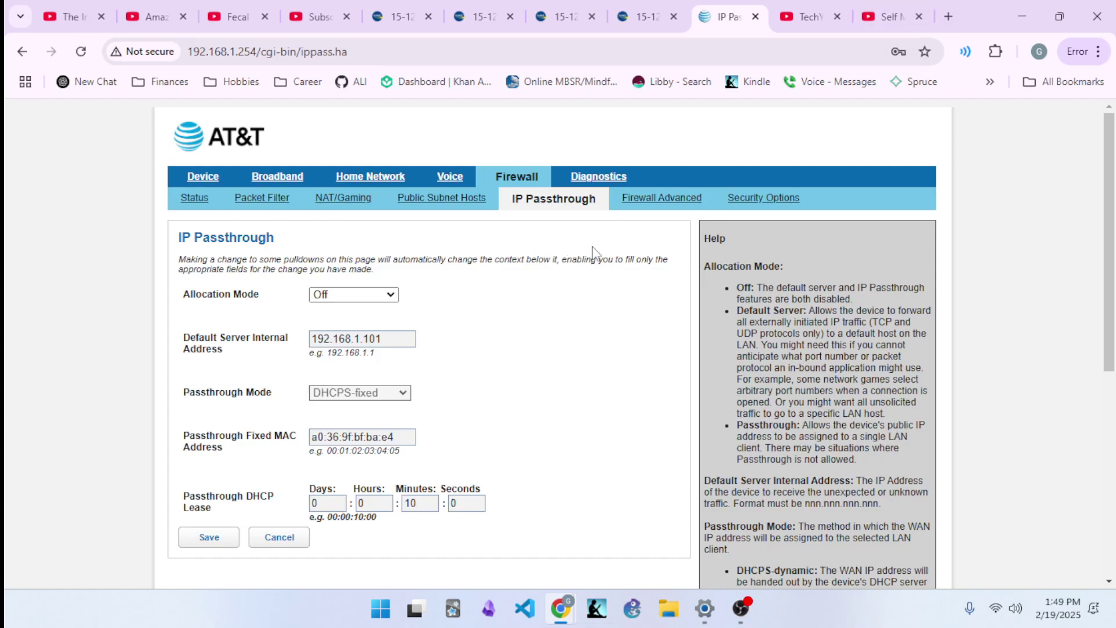
# Set the Allocation Mode of the IP Passthrough settings to Passthrough.
pyautogui.click(372, 297)
pyautogui.click(349, 352)
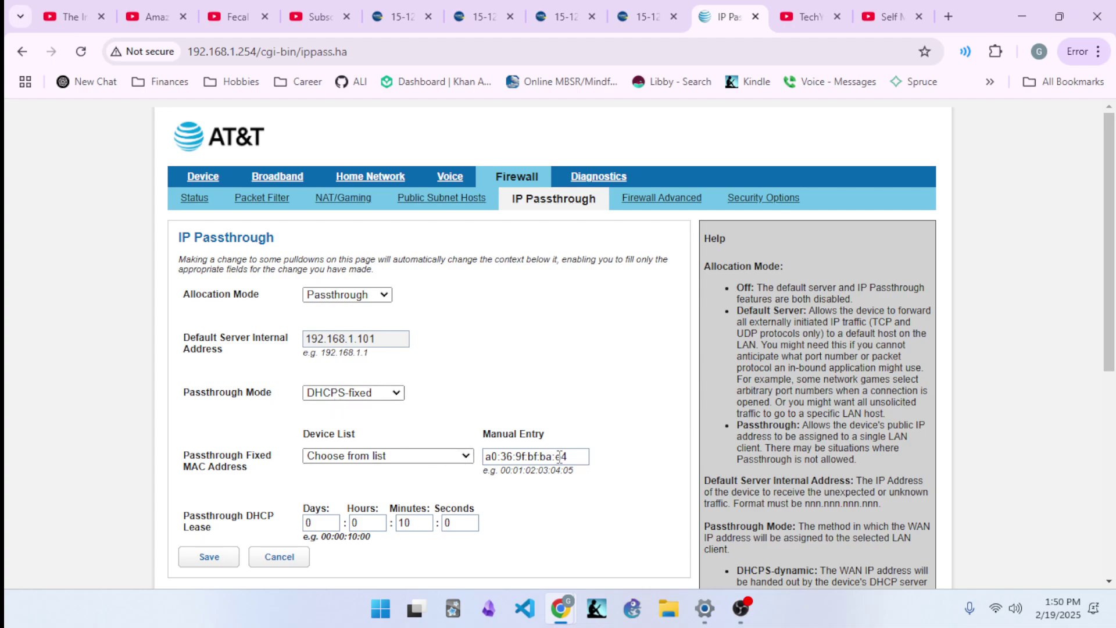
# Switch to the pfSense window and open the status page for its interfaces.
pyautogui.moveTo(559, 609)
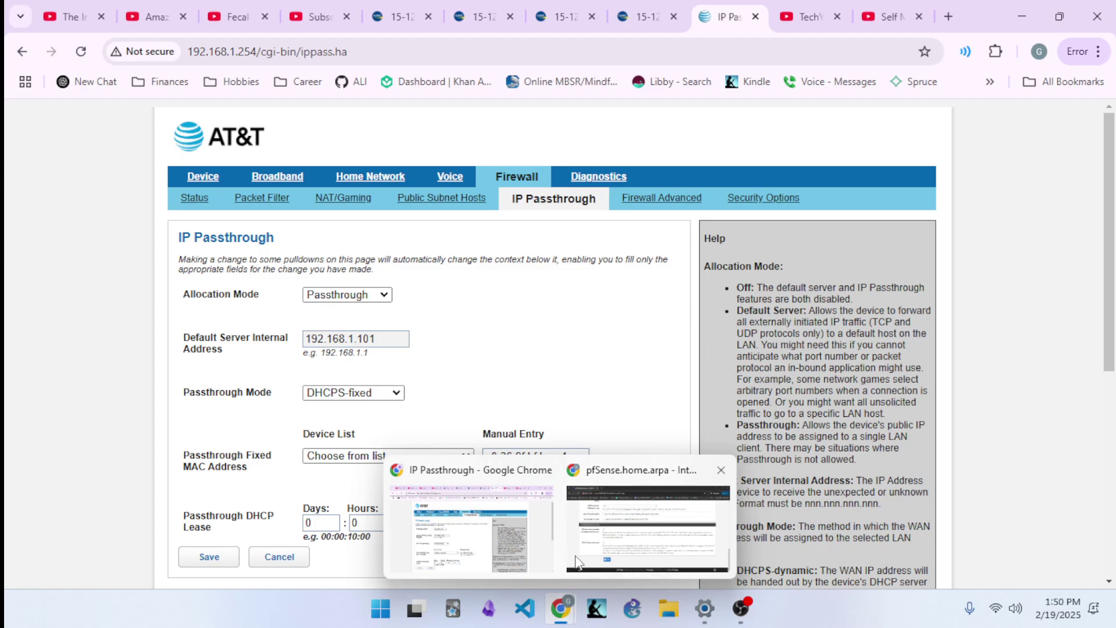
pyautogui.click(587, 523)
pyautogui.scroll(15, 332, 233)
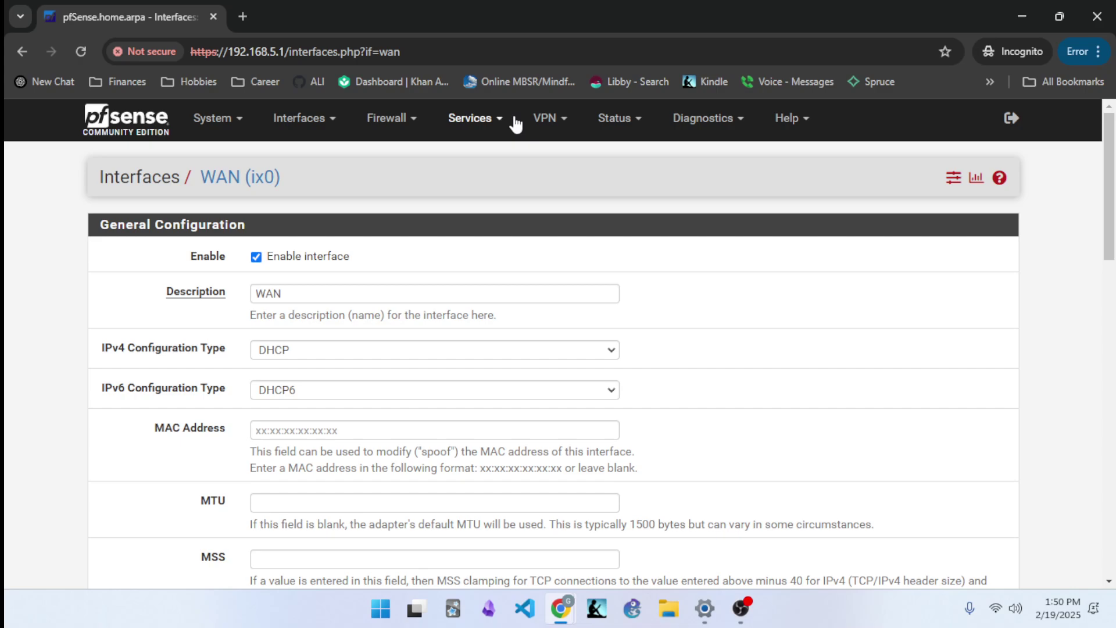
pyautogui.click(456, 121)
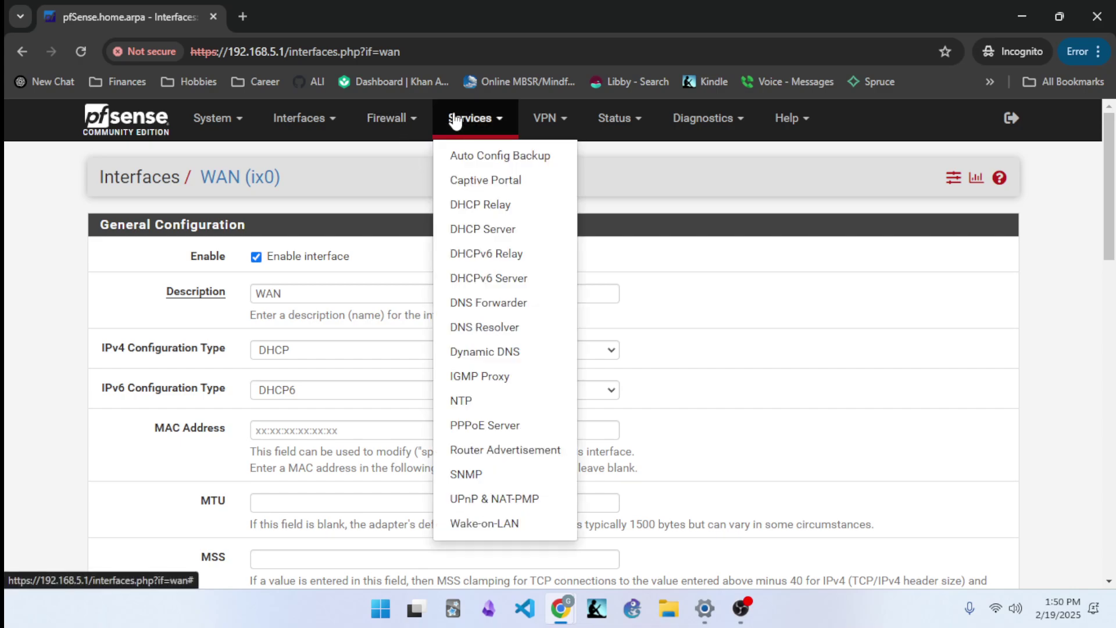
pyautogui.click(387, 121)
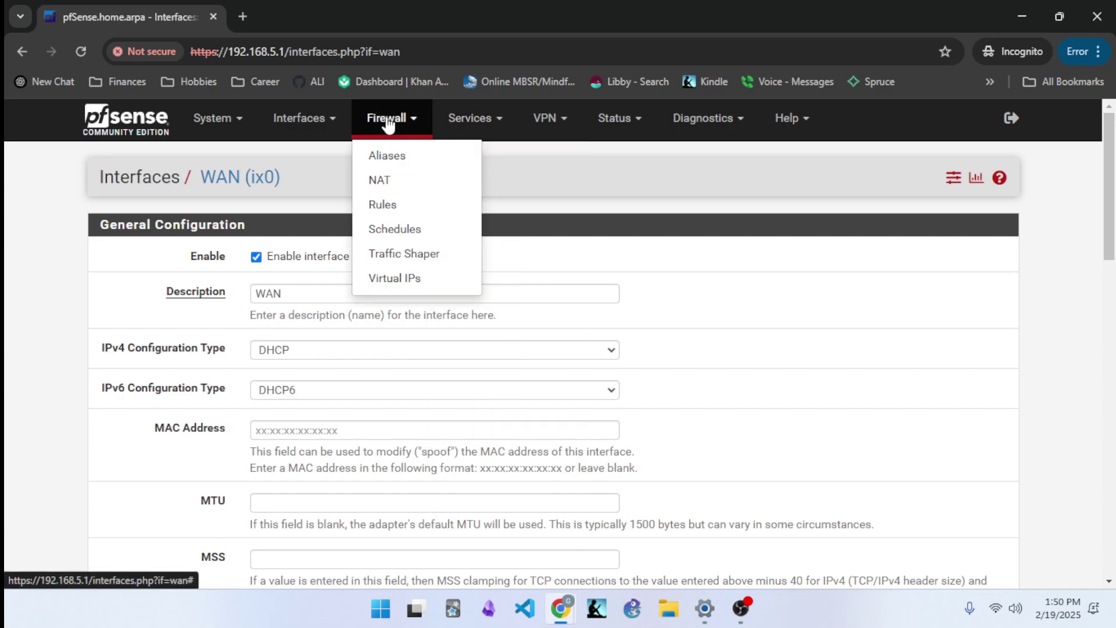
pyautogui.click(643, 126)
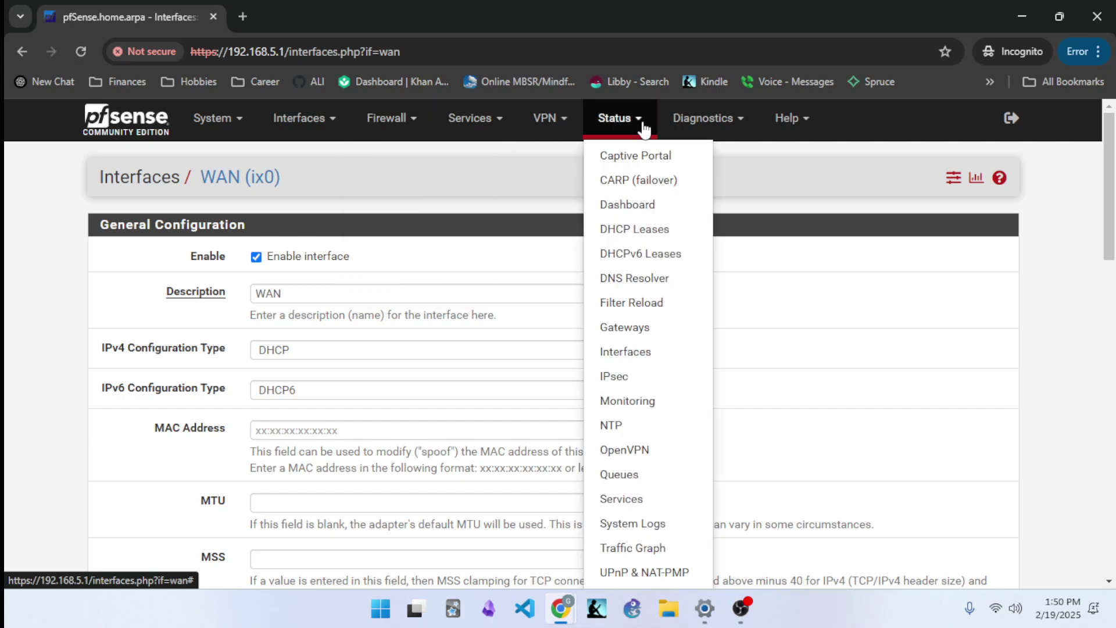
pyautogui.click(631, 356)
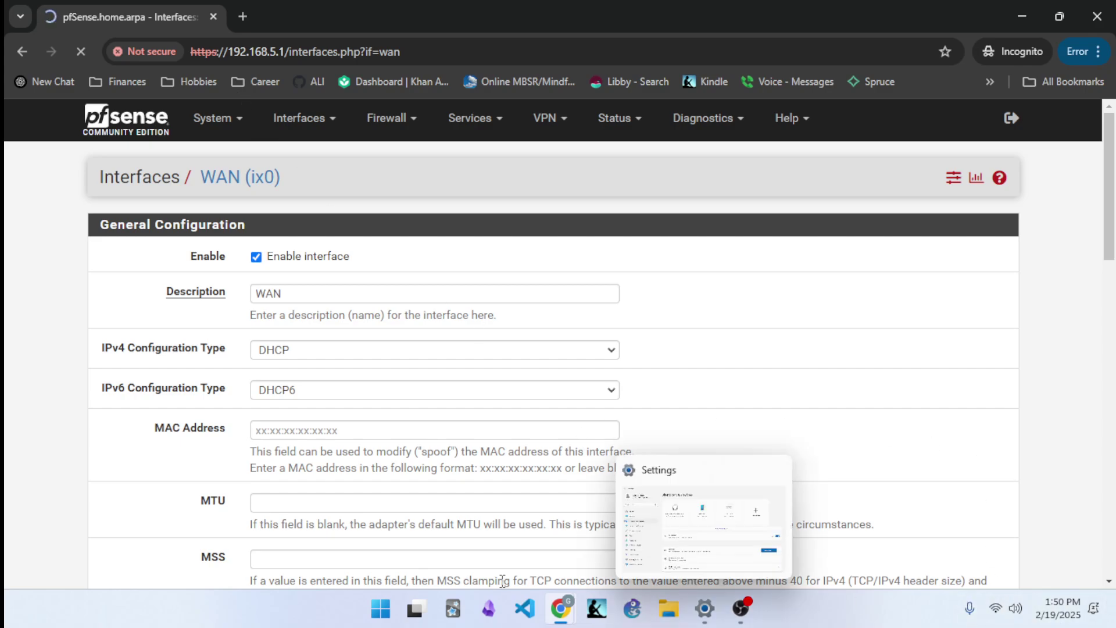
# Return to the gateway window, check the device list for the passthrough fixed MAC address, and save the IP Passthrough settings.
pyautogui.moveTo(567, 616)
pyautogui.click(494, 526)
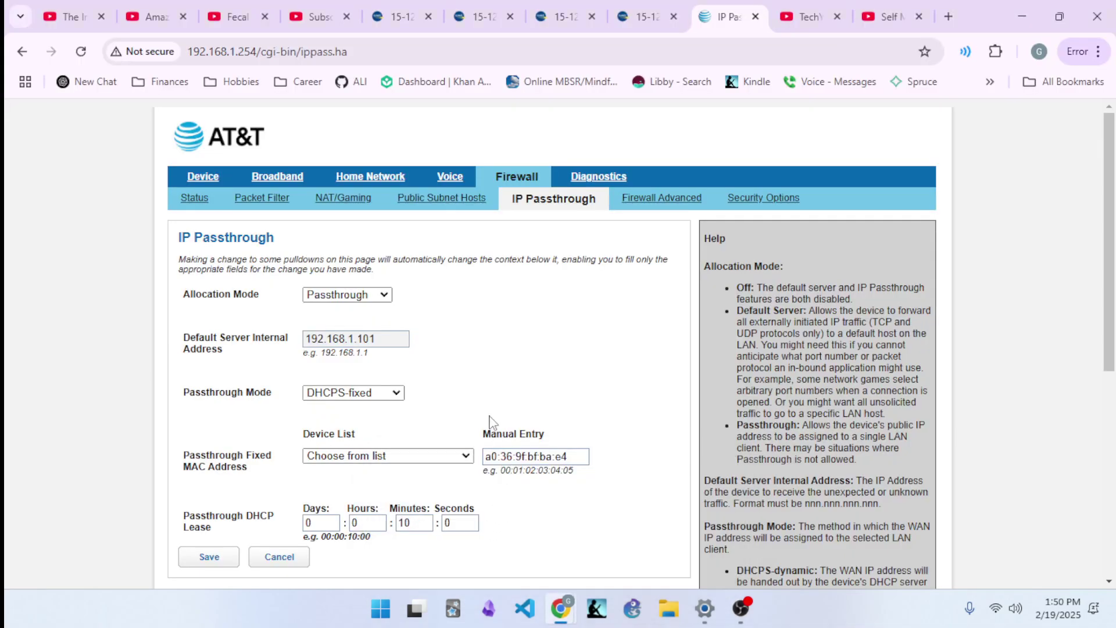
pyautogui.scroll(-1, 503, 409)
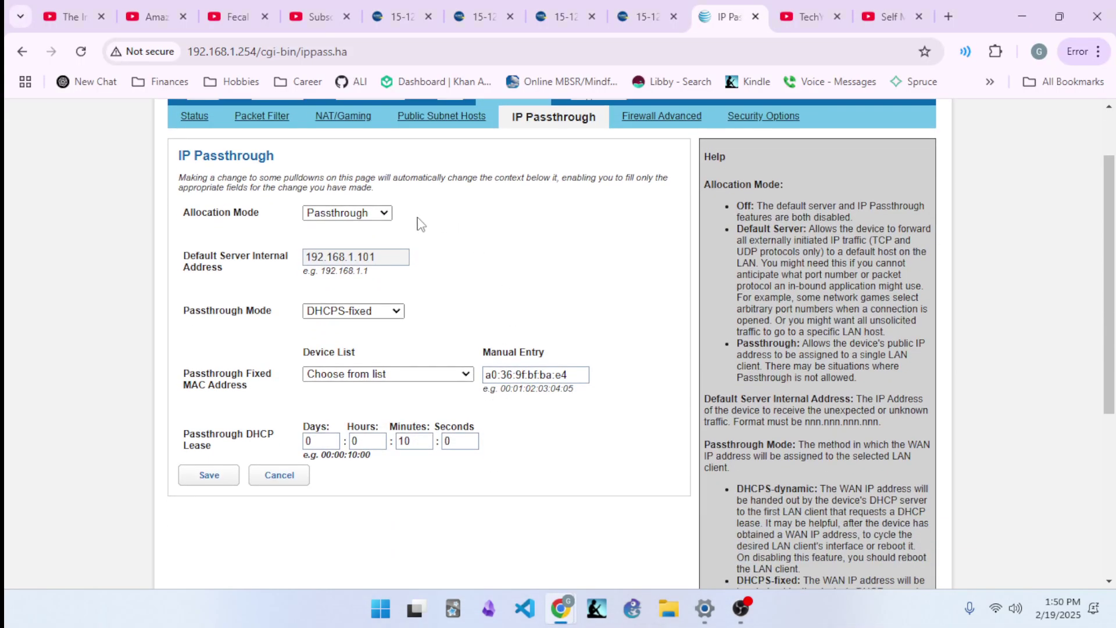
pyautogui.click(393, 374)
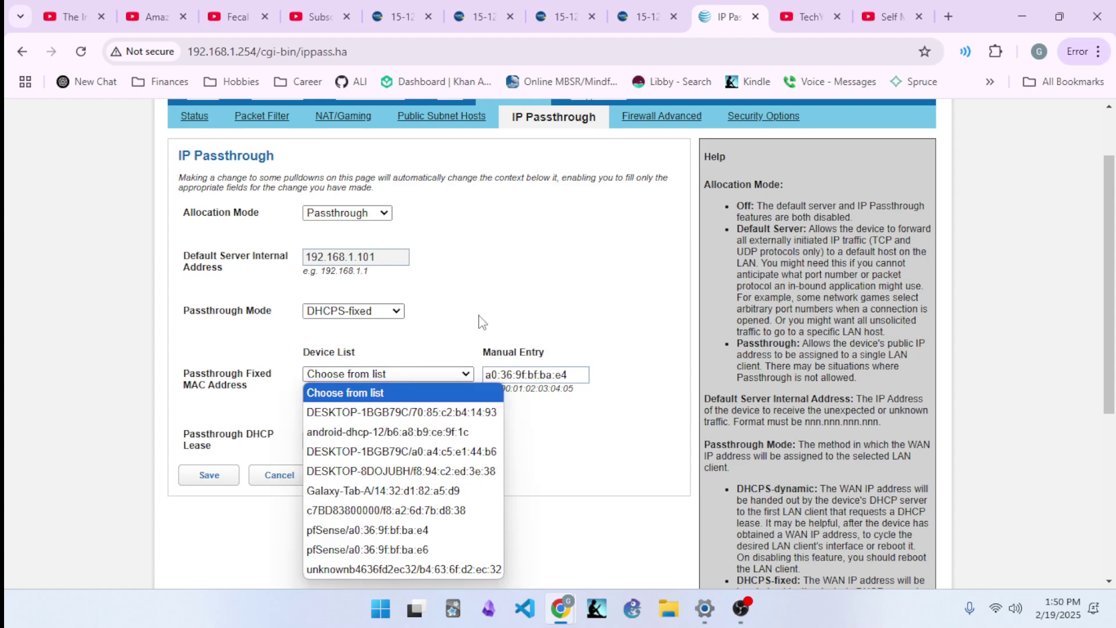
pyautogui.click(481, 334)
pyautogui.click(208, 481)
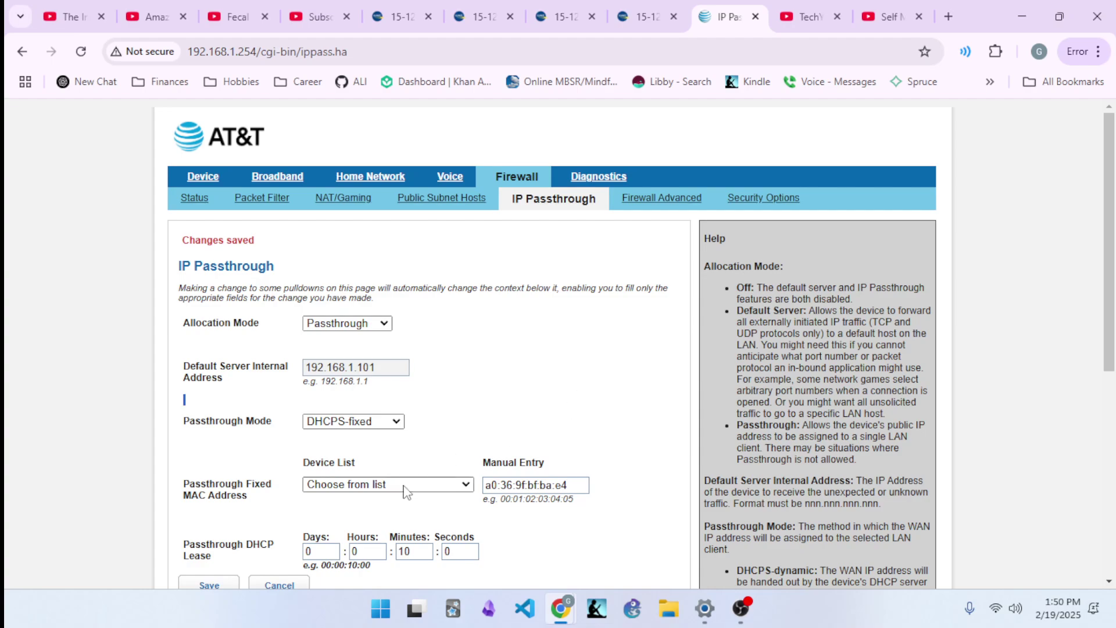
# Switch to the pfSense interface status page and examine the WAN interface's MAC and IP addresses, highlighting the end of the MAC address.
pyautogui.moveTo(560, 609)
pyautogui.click(646, 523)
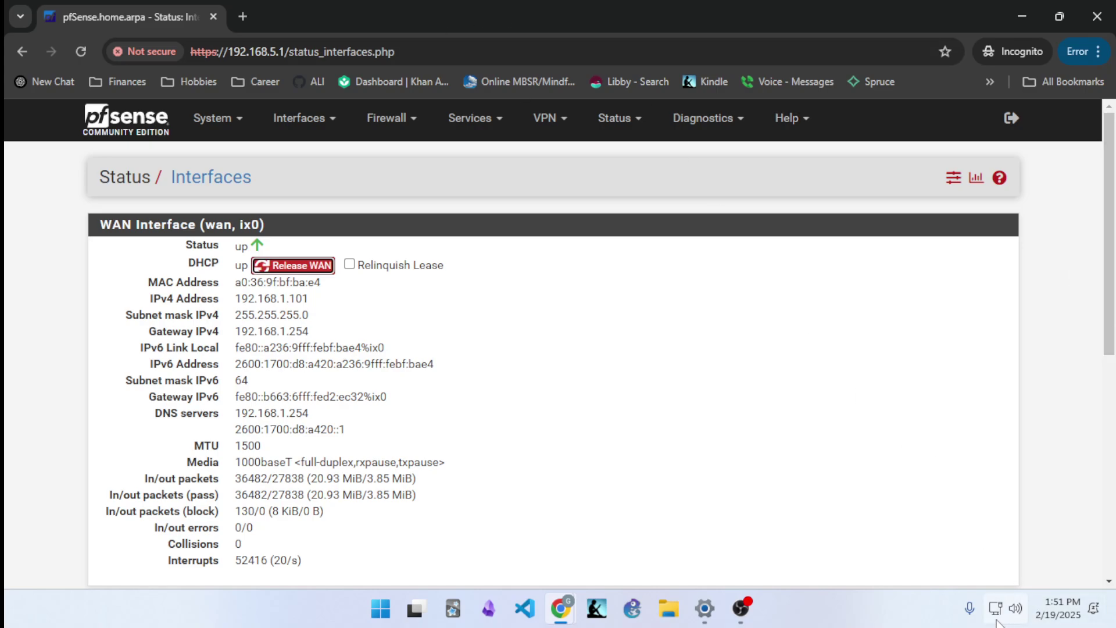
pyautogui.moveTo(996, 620)
pyautogui.moveTo(294, 285); pyautogui.dragTo(315, 285)
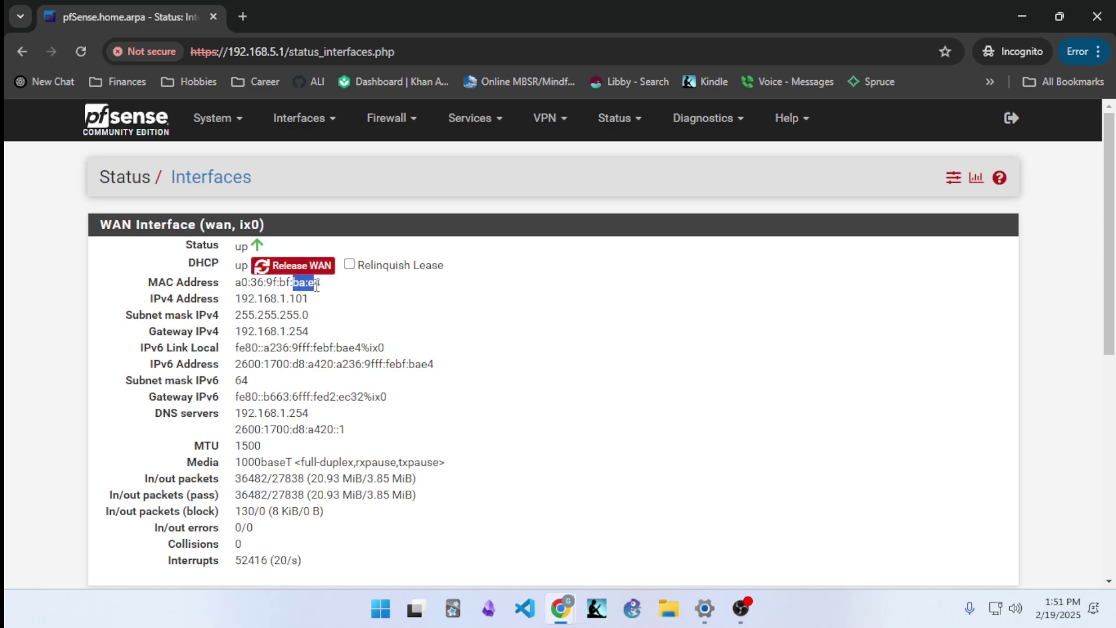
pyautogui.click(390, 301)
pyautogui.scroll(-3, 459, 300)
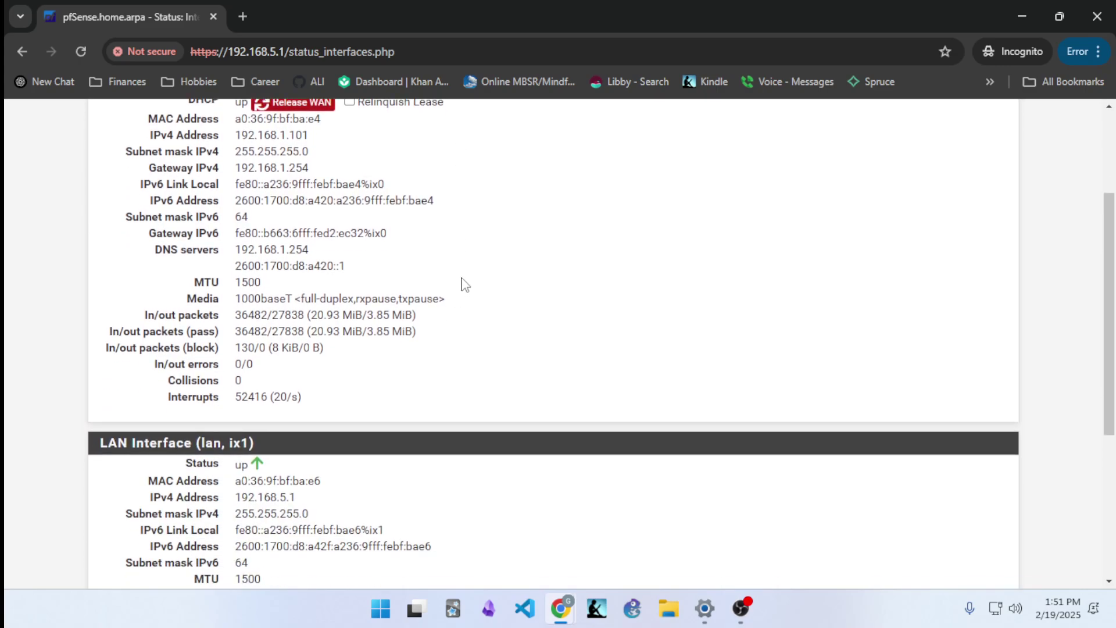
pyautogui.scroll(3, 465, 285)
# Return to the gateway's IP Passthrough page and try to save the passthrough settings again.
pyautogui.moveTo(568, 622)
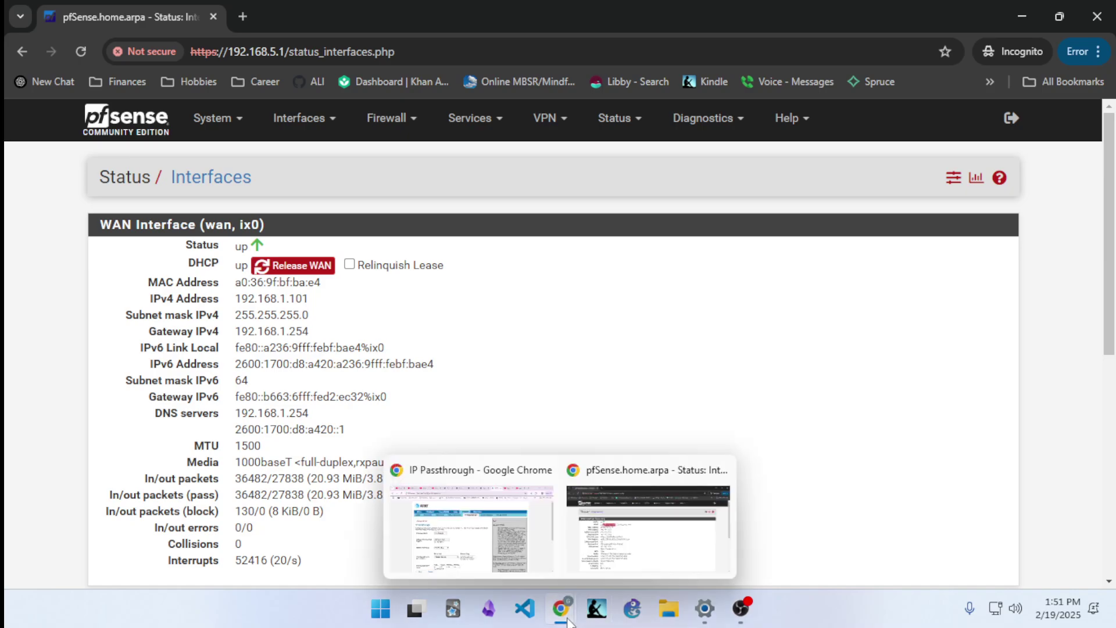
pyautogui.moveTo(489, 543)
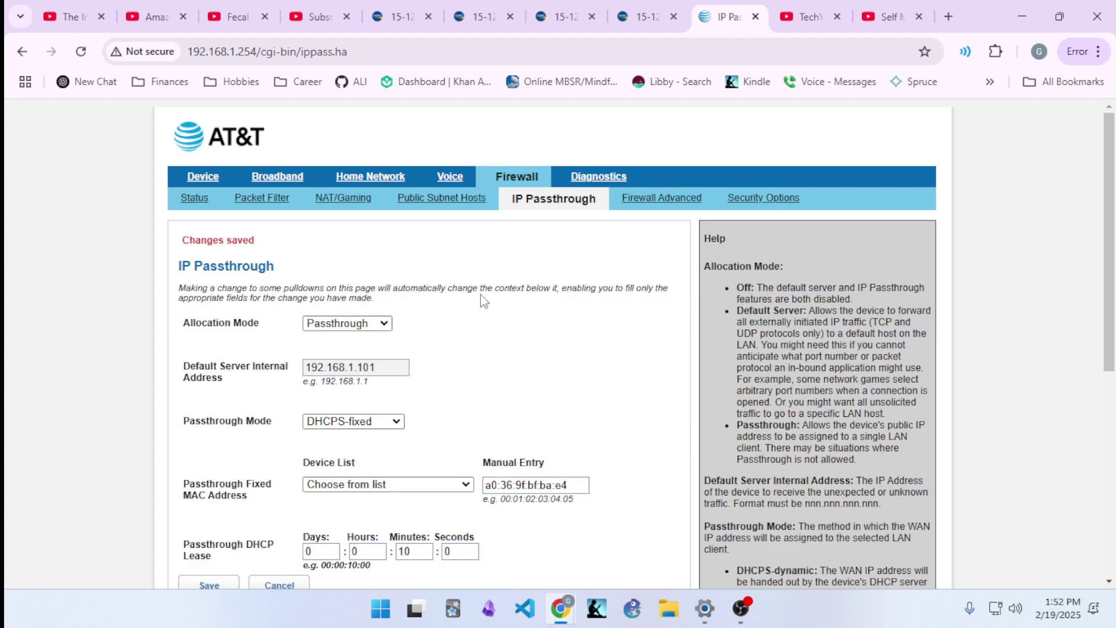
pyautogui.scroll(-3, 477, 300)
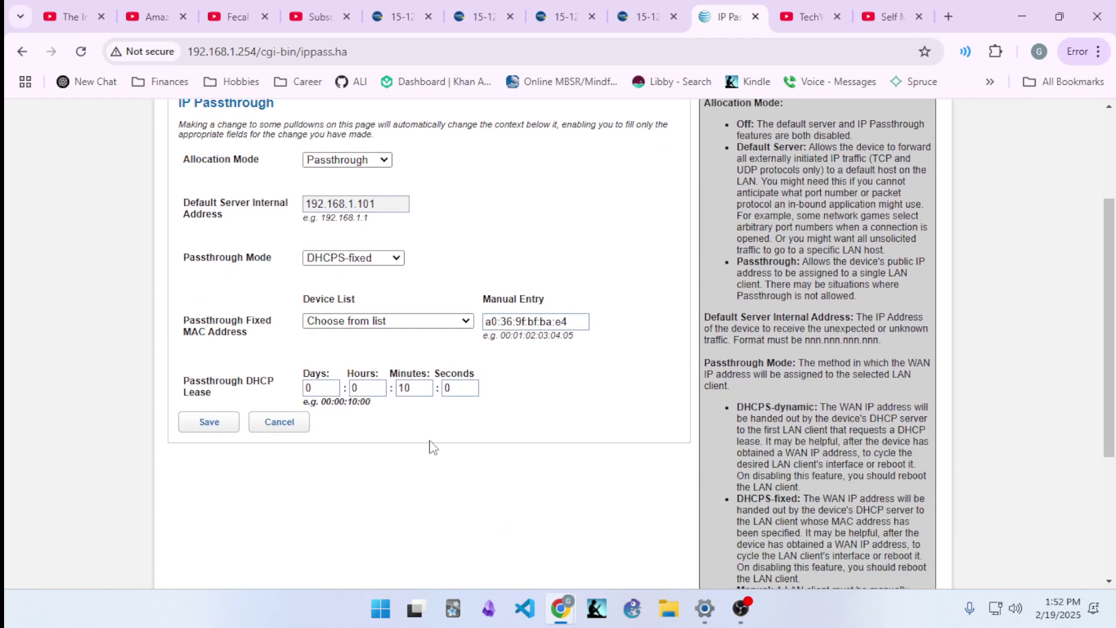
pyautogui.click(204, 429)
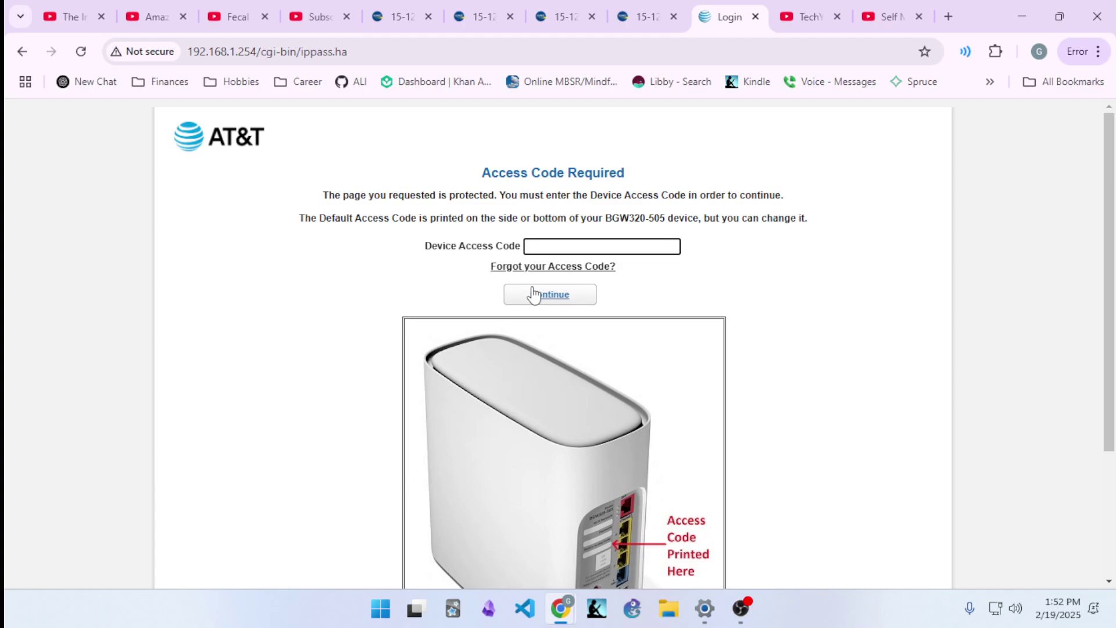
# Enter the gateway's device access code, clearing the first entry and retyping it, and continue to the IP Passthrough page.
pyautogui.write('••••••••••')
pyautogui.press('BackSpace')
pyautogui.press('BackSpace')
pyautogui.press('BackSpace')
pyautogui.press('BackSpace')
pyautogui.press('BackSpace')
pyautogui.press('BackSpace')
pyautogui.press('BackSpace')
pyautogui.press('BackSpace')
pyautogui.press('BackSpace')
pyautogui.press('BackSpace')
pyautogui.write('••••••••')
pyautogui.click(535, 295)
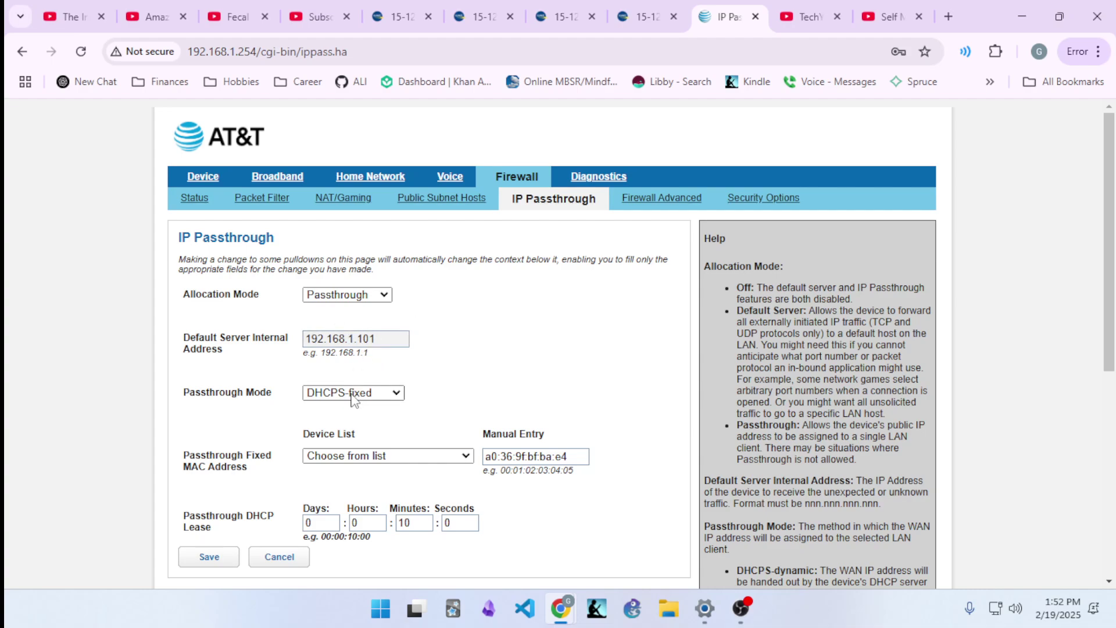
# Check the Passthrough Mode options, keep DHCPS-fixed, and save the IP Passthrough settings.
pyautogui.click(392, 394)
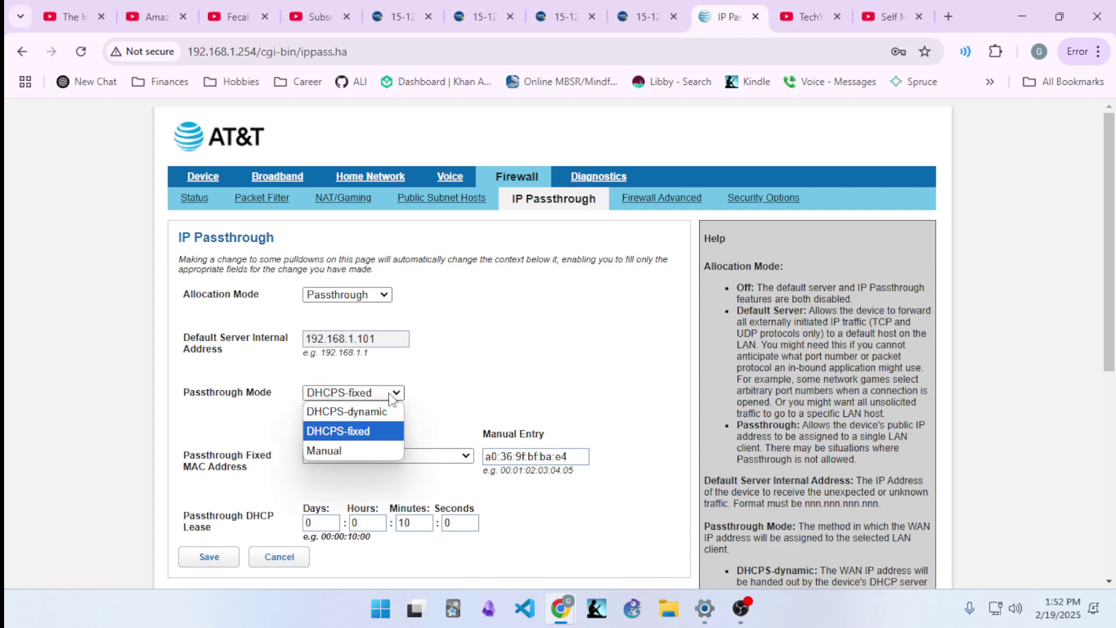
pyautogui.click(474, 397)
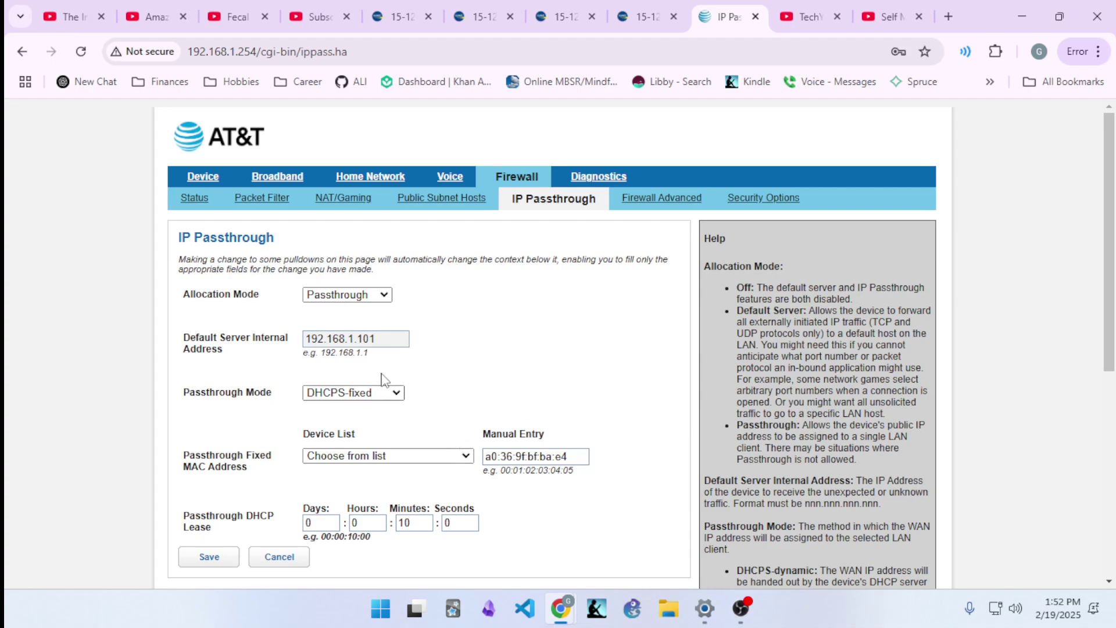
pyautogui.scroll(-1, 331, 471)
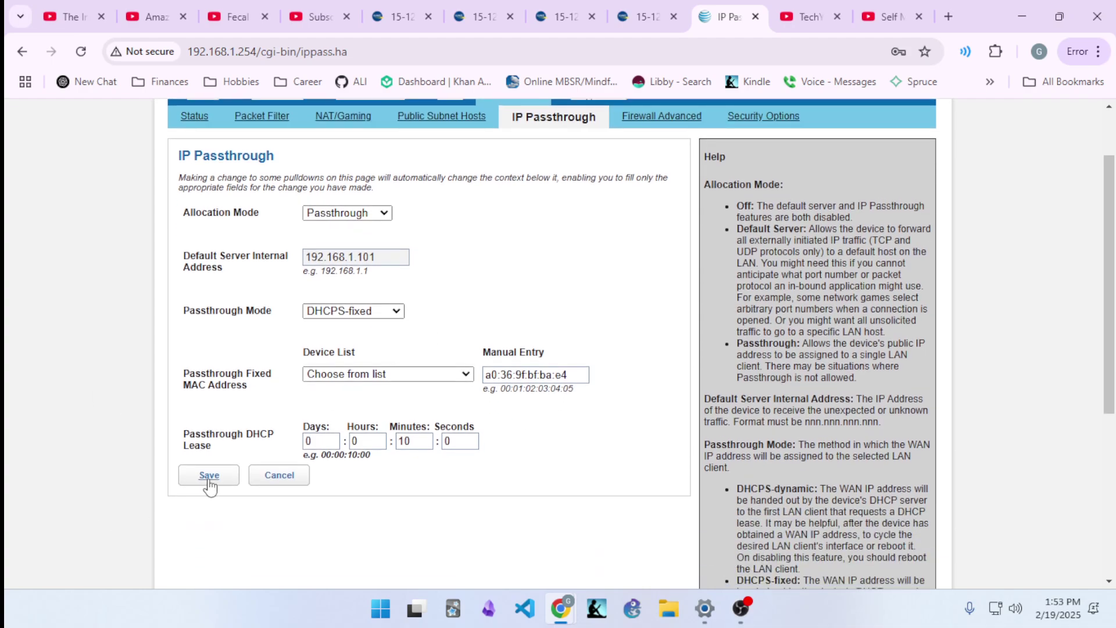
pyautogui.click(209, 483)
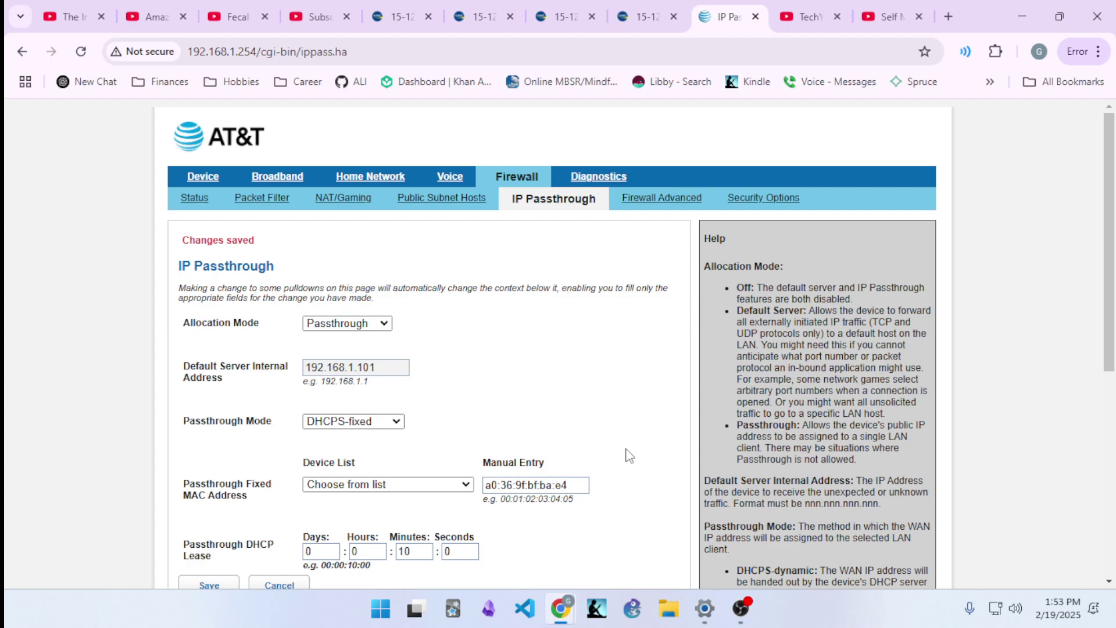
# Examine the WAN and LAN interface status in pfSense and open the Interface Assignments page.
pyautogui.moveTo(561, 621)
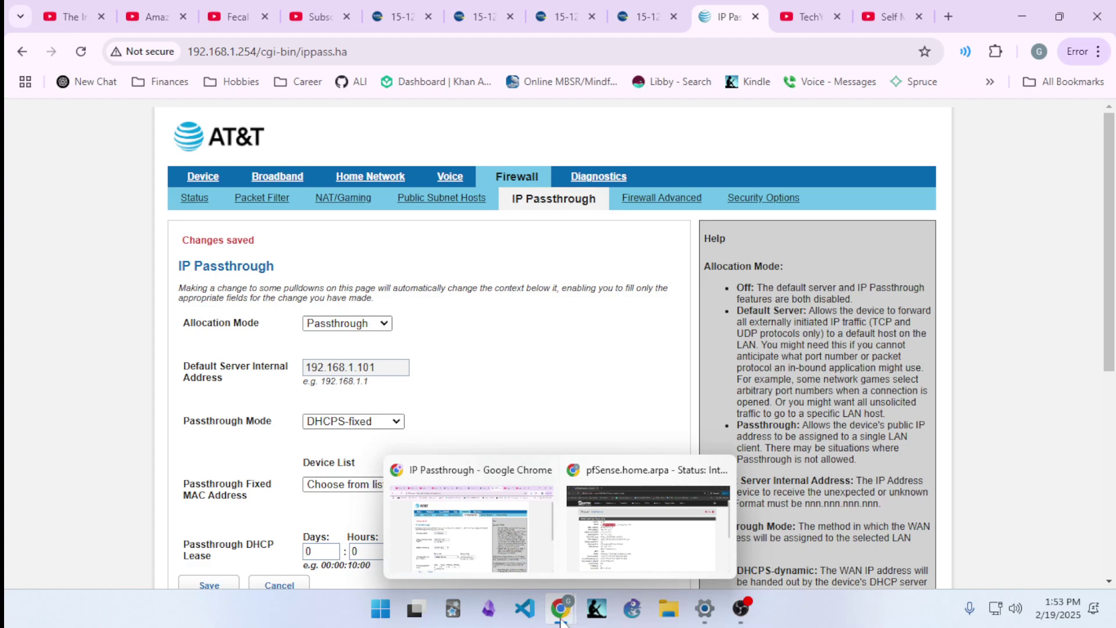
pyautogui.click(604, 547)
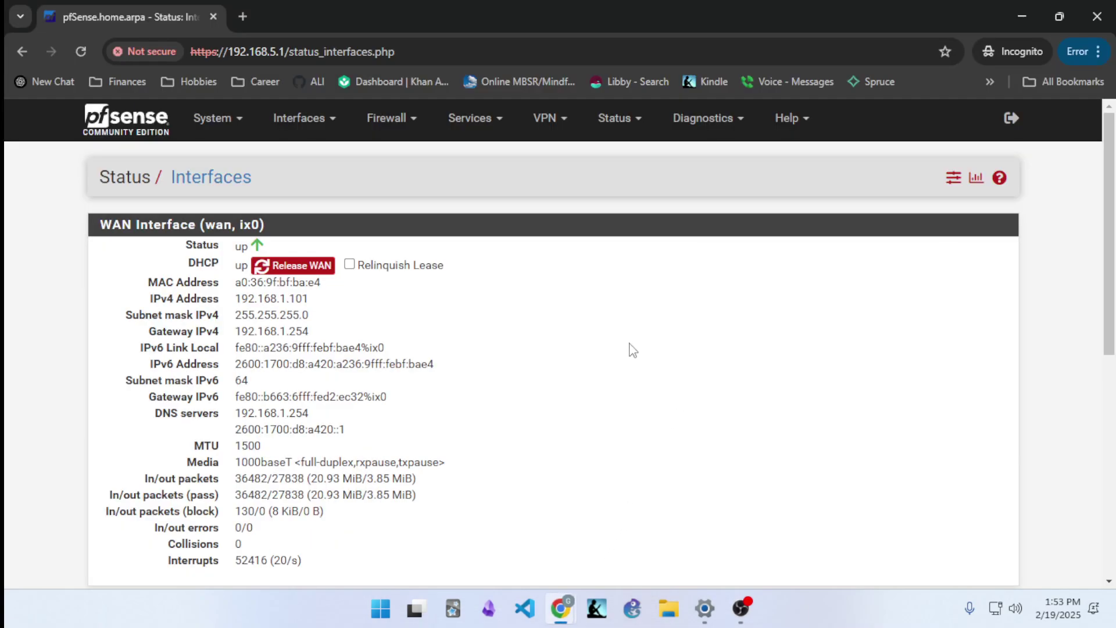
pyautogui.scroll(-5, 454, 309)
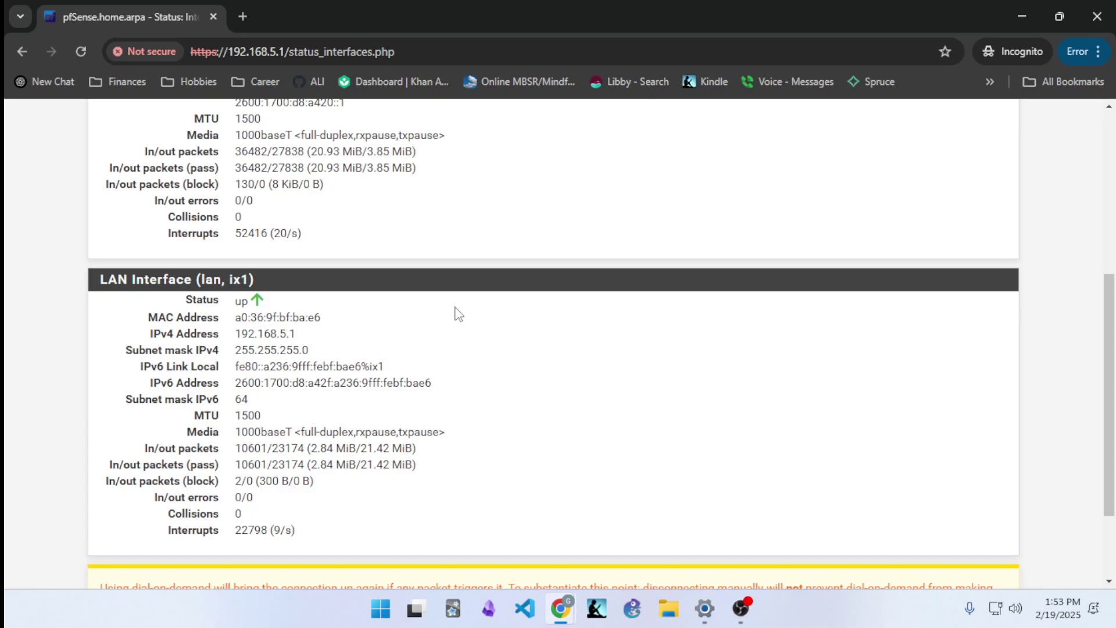
pyautogui.scroll(-2, 458, 314)
pyautogui.scroll(7, 459, 314)
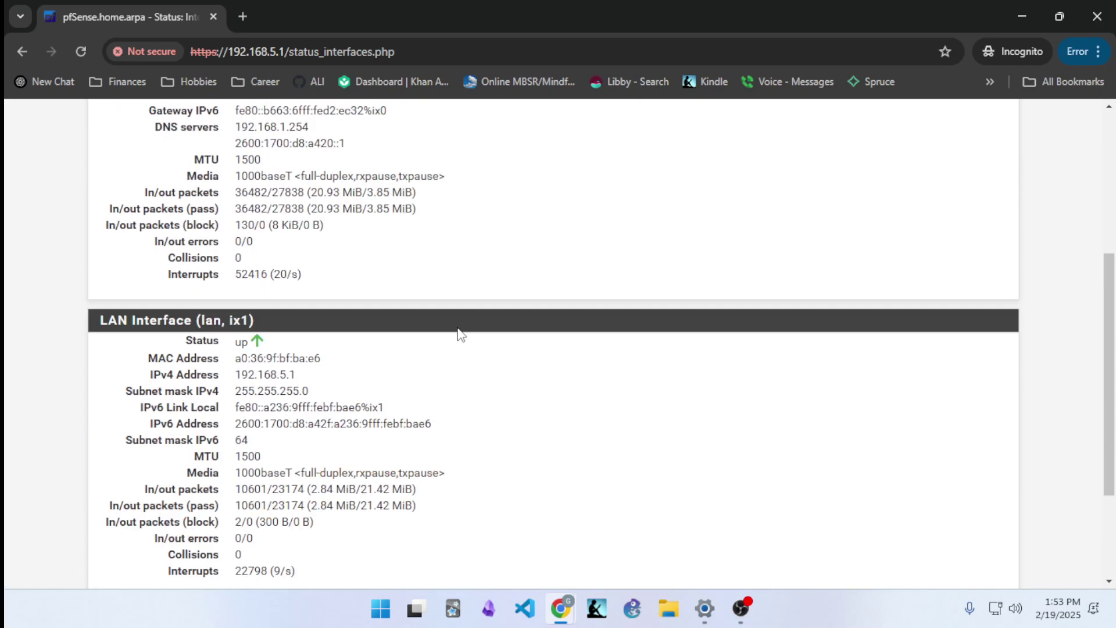
pyautogui.click(299, 122)
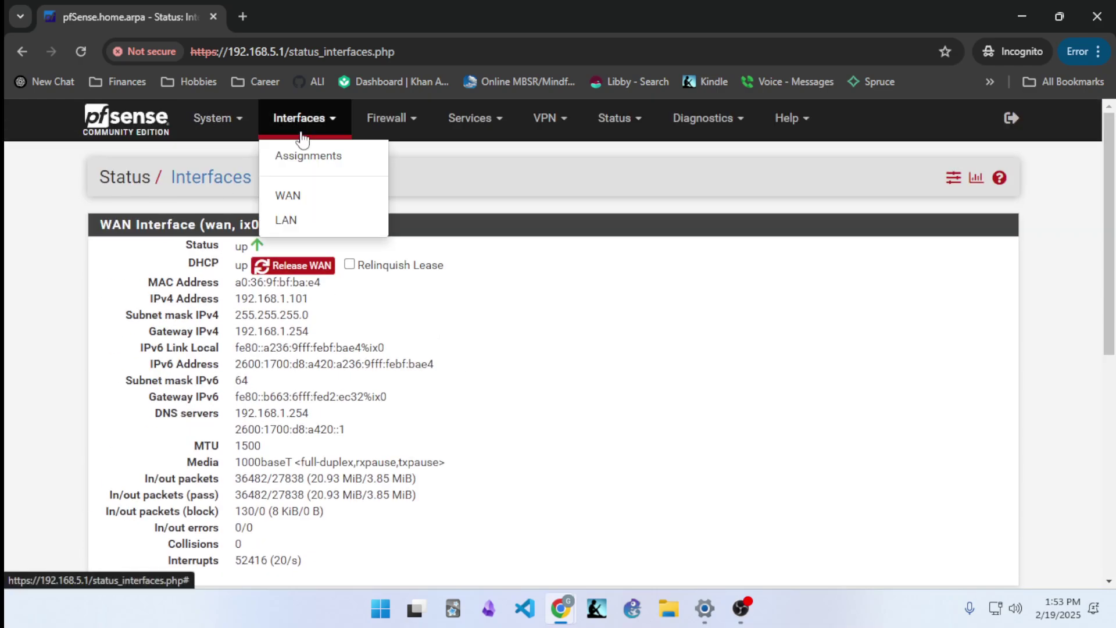
pyautogui.click(298, 170)
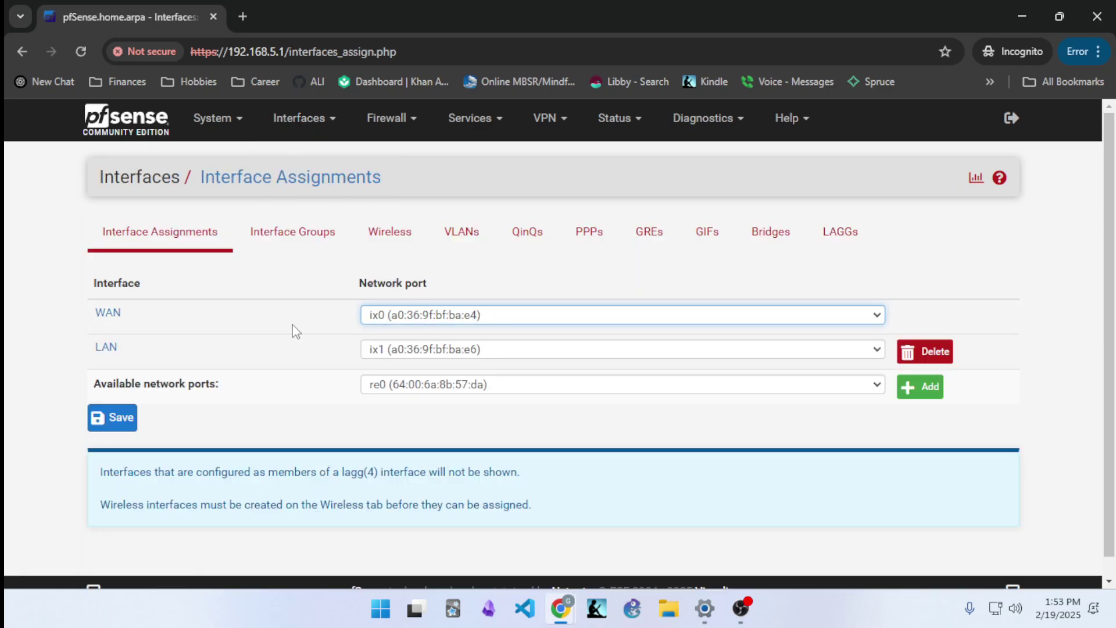
# Open the WAN interface's configuration page and go to its Reserved Networks options.
pyautogui.click(324, 122)
pyautogui.click(333, 198)
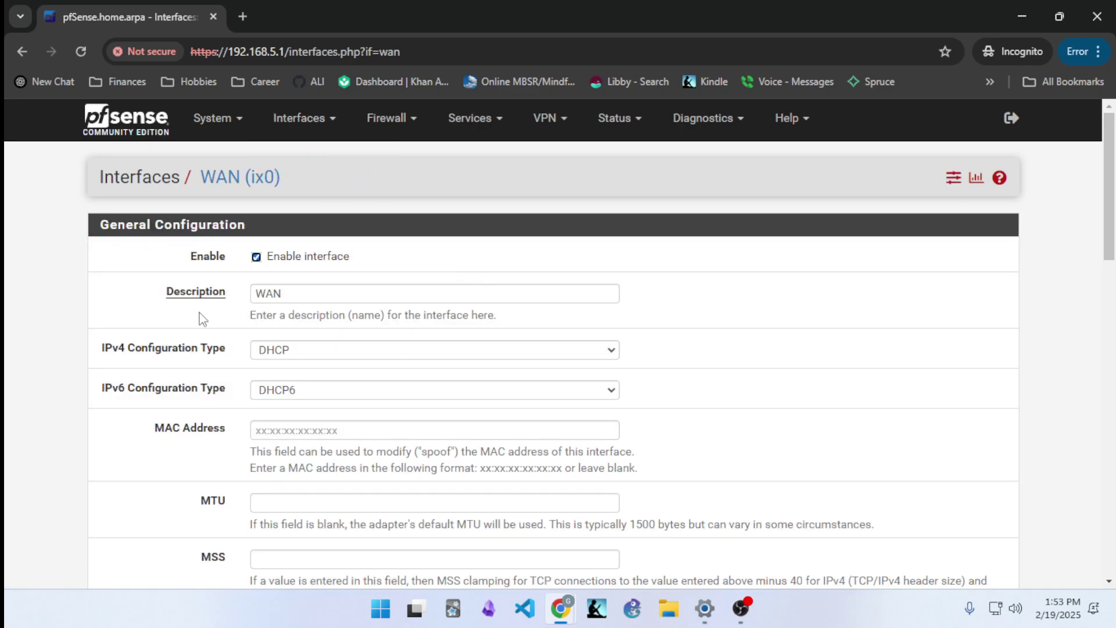
pyautogui.scroll(-15, 200, 316)
pyautogui.moveTo(1112, 379); pyautogui.dragTo(1112, 447)
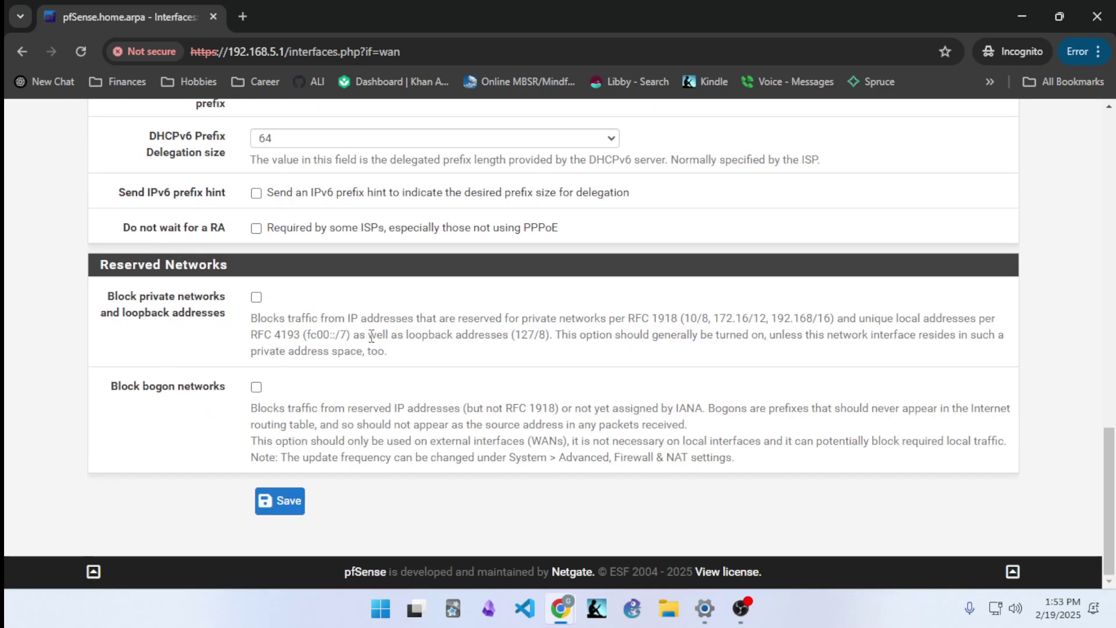
# Enable blocking of private networks and loopback addresses and of bogon networks on the WAN interface, and save and apply the changes.
pyautogui.click(256, 298)
pyautogui.click(257, 387)
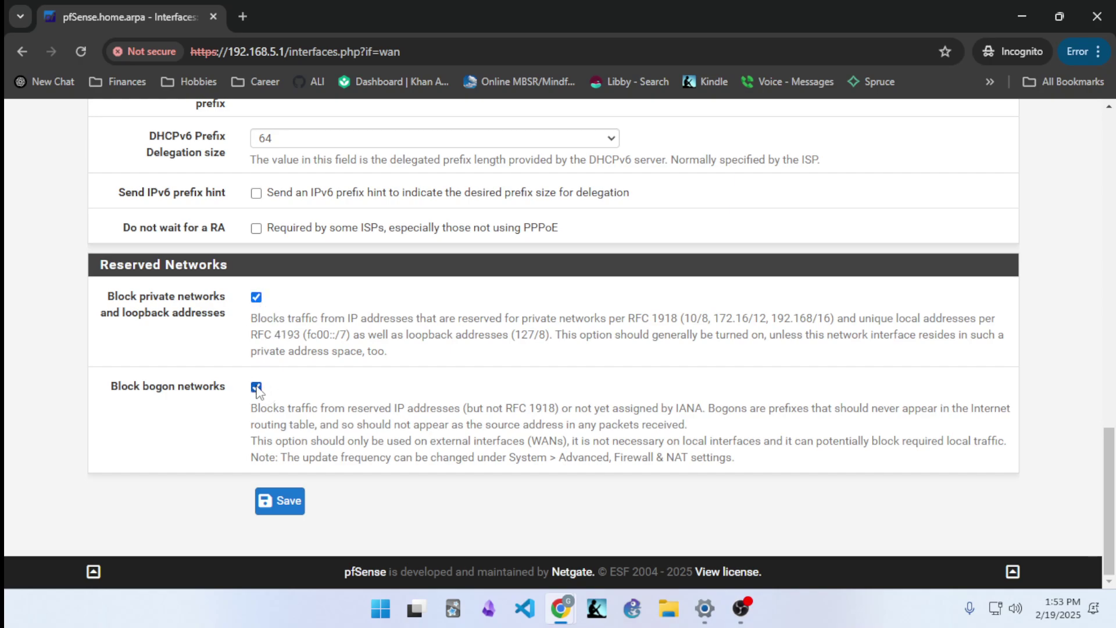
pyautogui.click(280, 501)
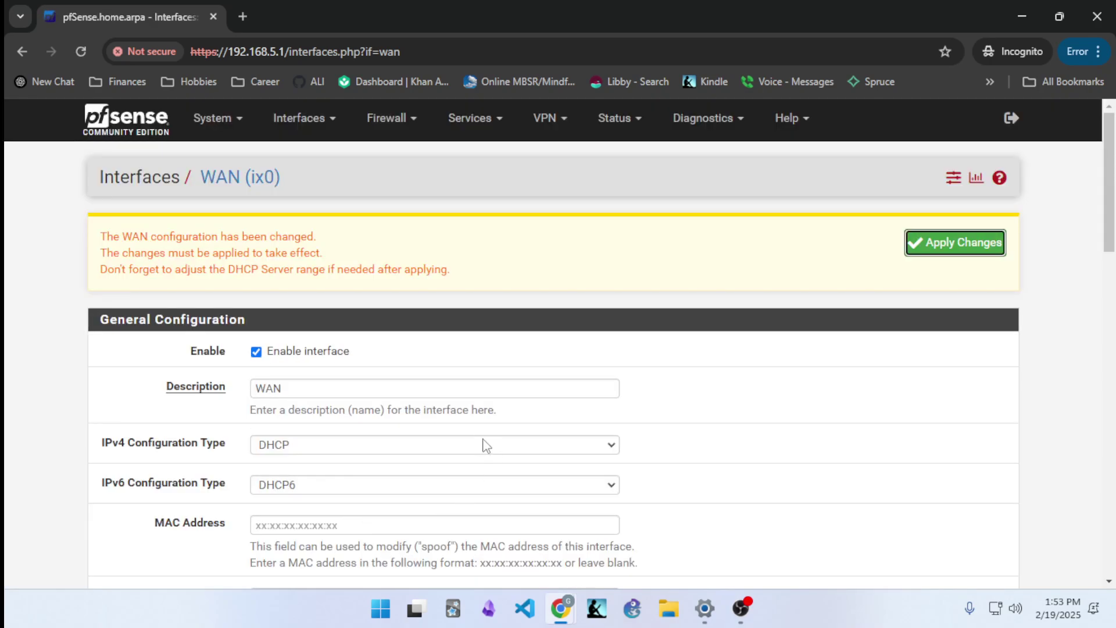
pyautogui.click(987, 243)
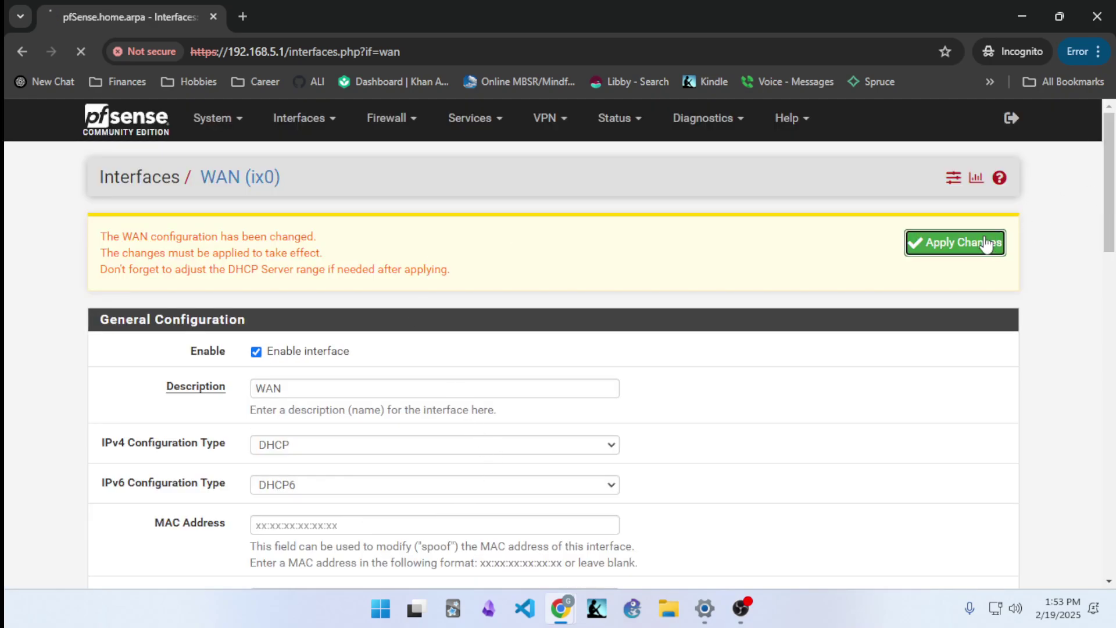
# Disable both the private/loopback and bogon network blocking options on the WAN interface, and save and apply the changes.
pyautogui.moveTo(1114, 194)
pyautogui.mouseDown()
pyautogui.moveTo(1114, 517)
pyautogui.moveTo(1114, 198)
pyautogui.mouseUp()
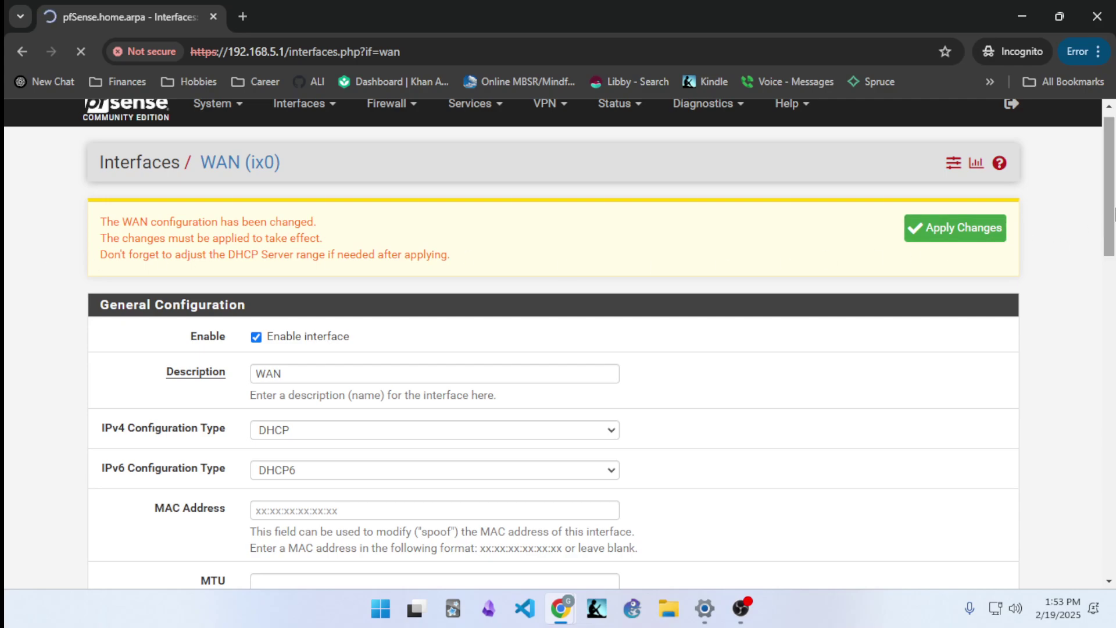
pyautogui.moveTo(1111, 233); pyautogui.dragTo(1111, 550)
pyautogui.click(257, 297)
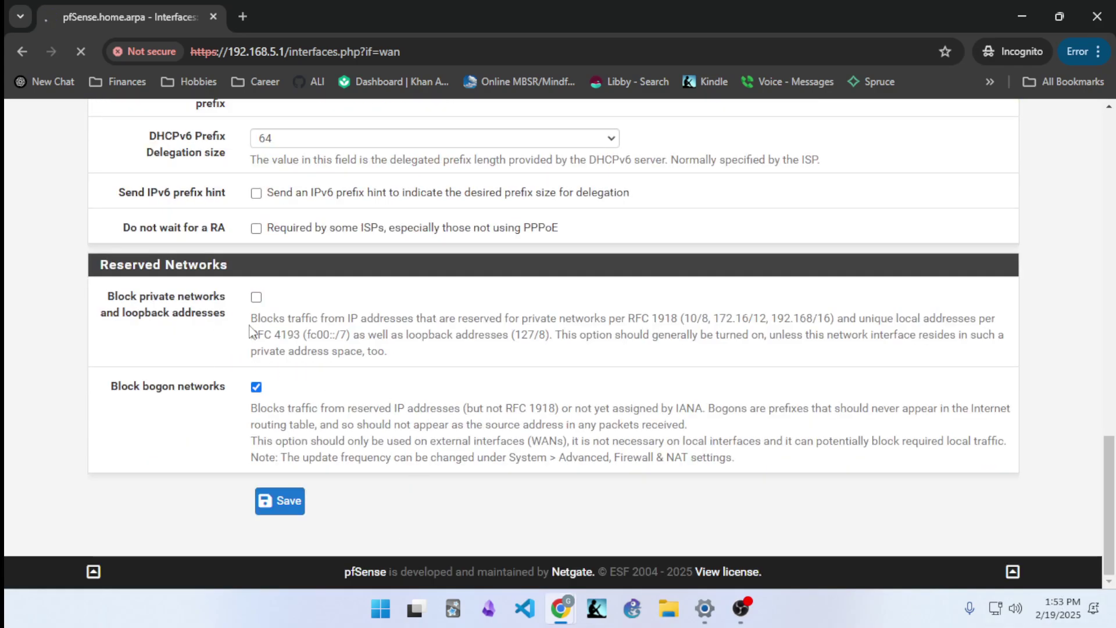
pyautogui.click(257, 387)
pyautogui.click(284, 503)
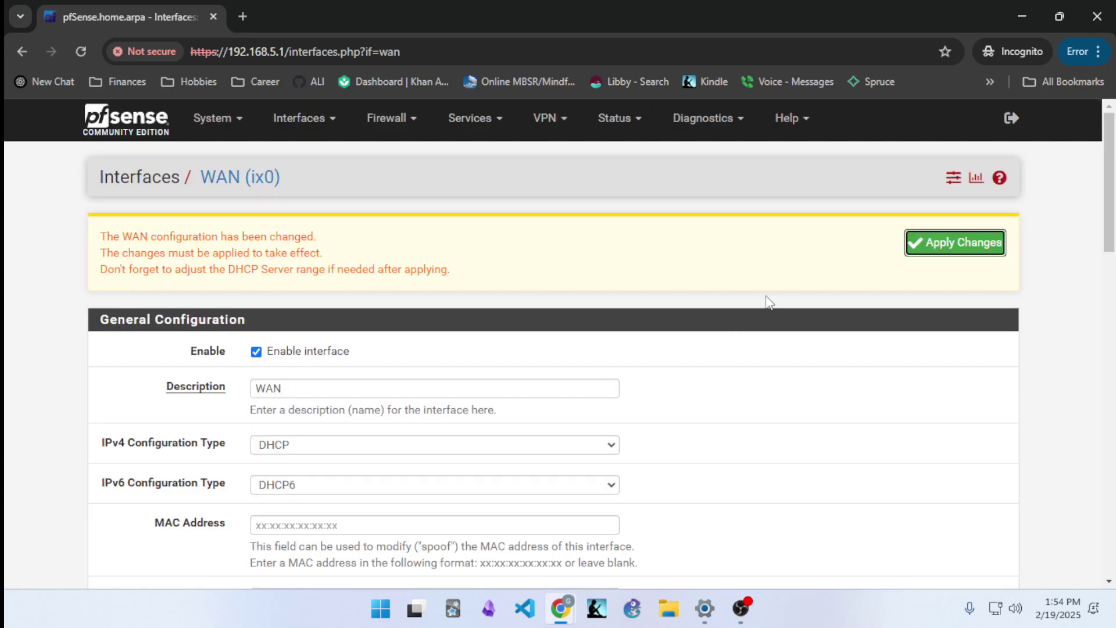
pyautogui.click(934, 244)
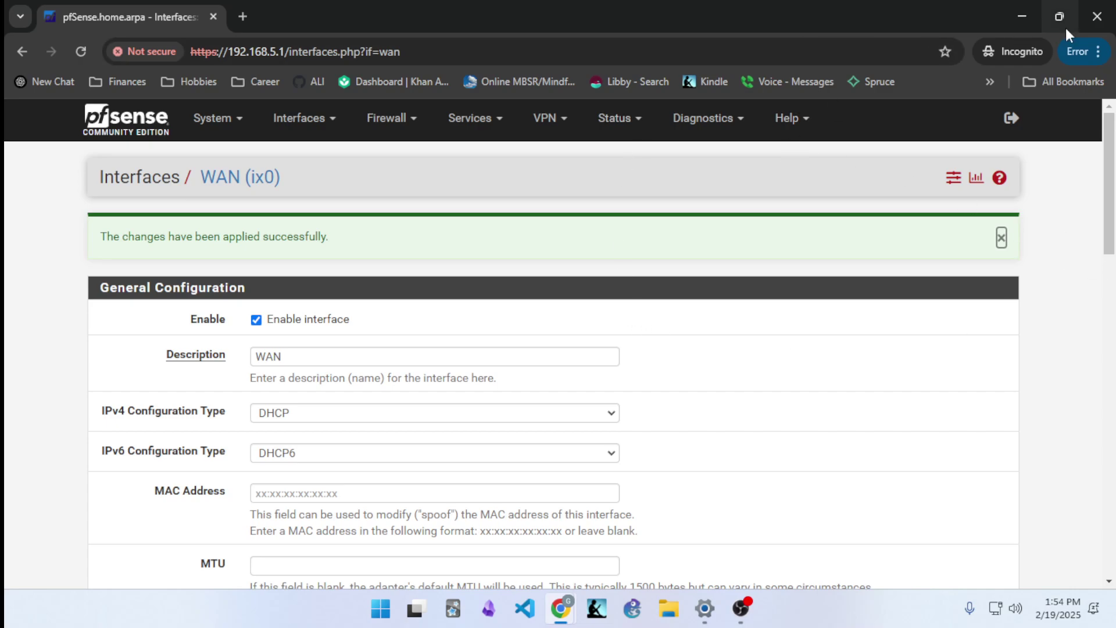
# Review the WAN interface settings, enable only Block bogon networks under Reserved Networks, and save and apply the change.
pyautogui.moveTo(1113, 201); pyautogui.dragTo(1114, 522)
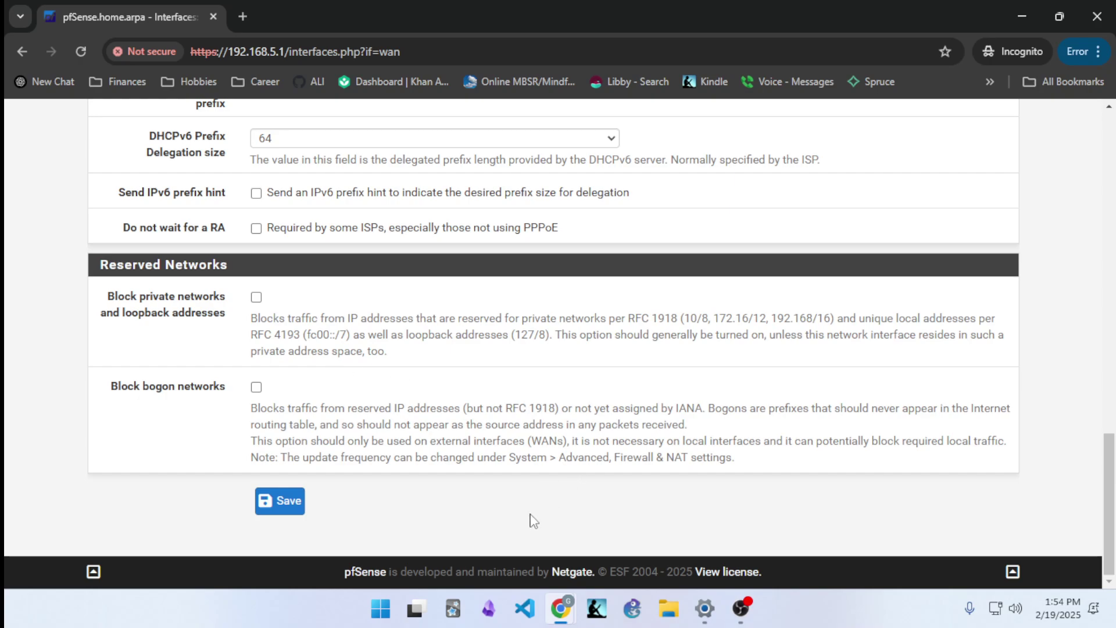
pyautogui.moveTo(550, 599)
pyautogui.moveTo(1113, 497); pyautogui.dragTo(1094, 168)
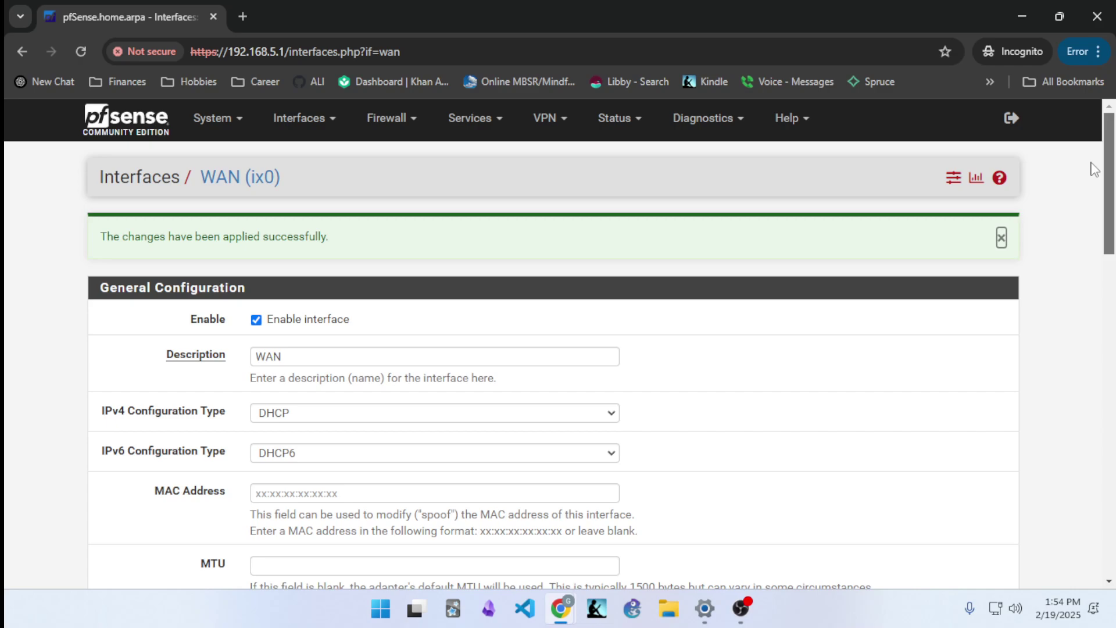
pyautogui.moveTo(1109, 175); pyautogui.dragTo(1111, 502)
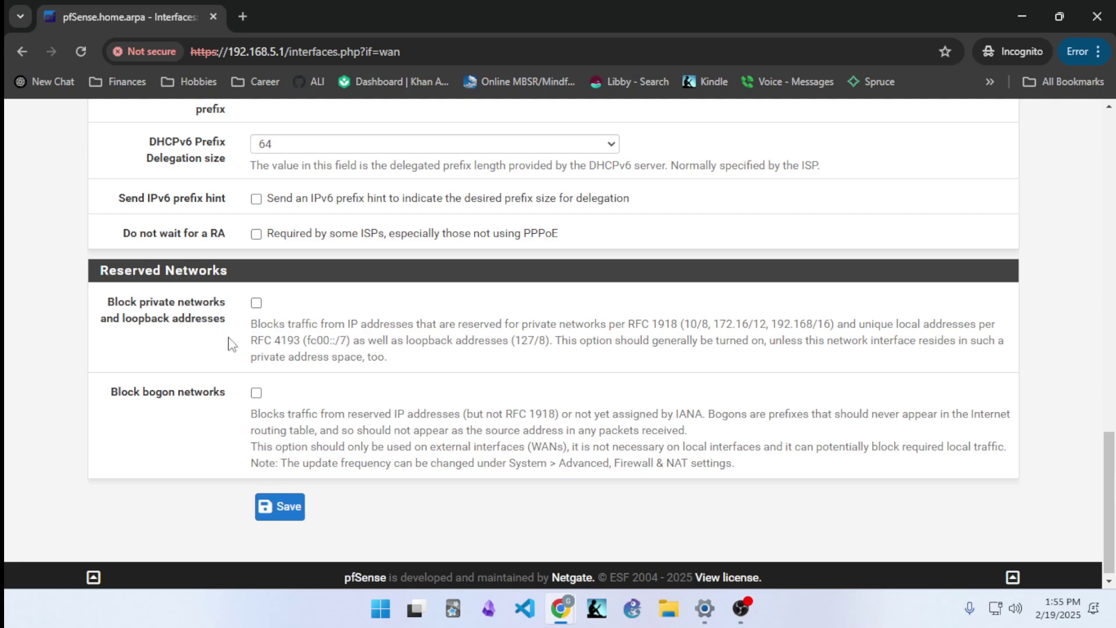
pyautogui.click(257, 393)
pyautogui.click(266, 505)
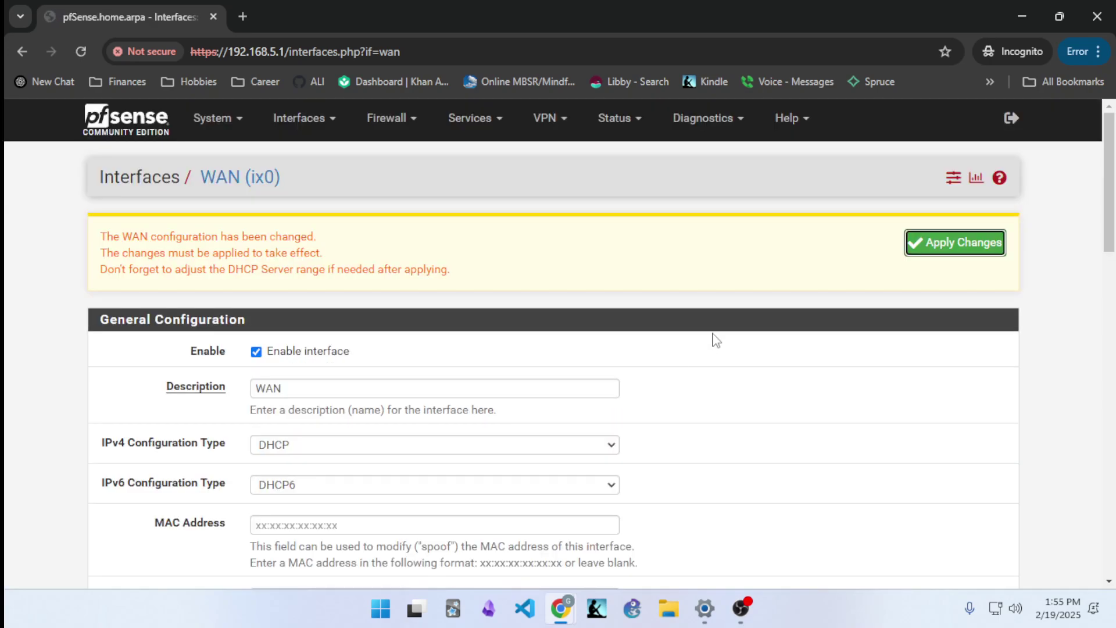
pyautogui.click(955, 243)
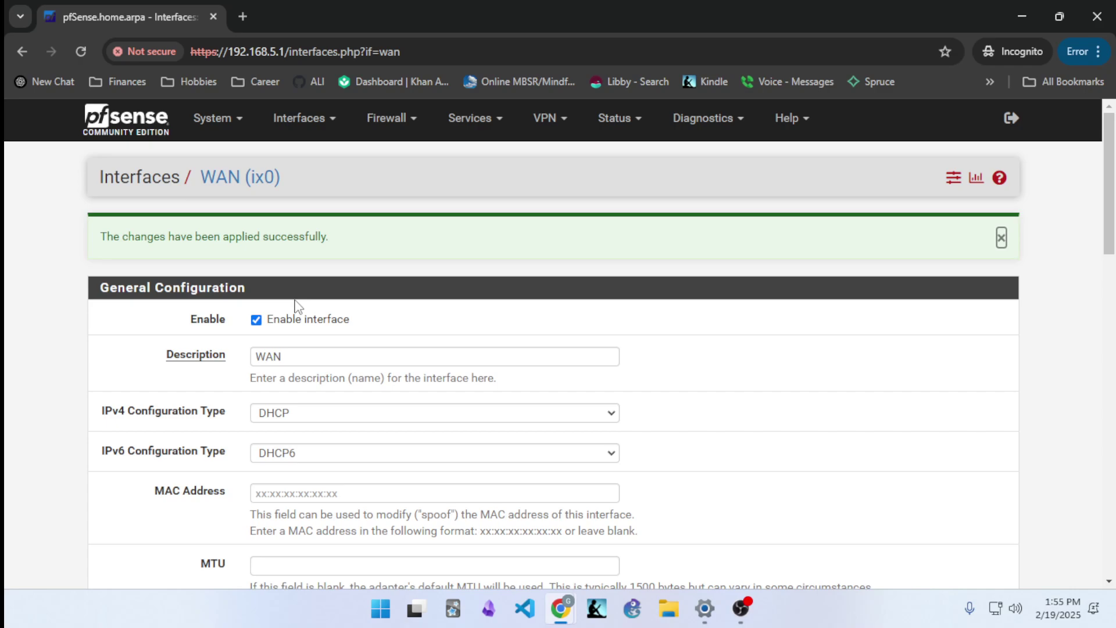
# Recheck the WAN interface's Reserved Networks options and switch back to the AT&T gateway's IP Passthrough page.
pyautogui.moveTo(1110, 227); pyautogui.dragTo(1109, 547)
pyautogui.moveTo(1109, 443); pyautogui.dragTo(1102, 22)
pyautogui.moveTo(1098, 149); pyautogui.dragTo(1110, 282)
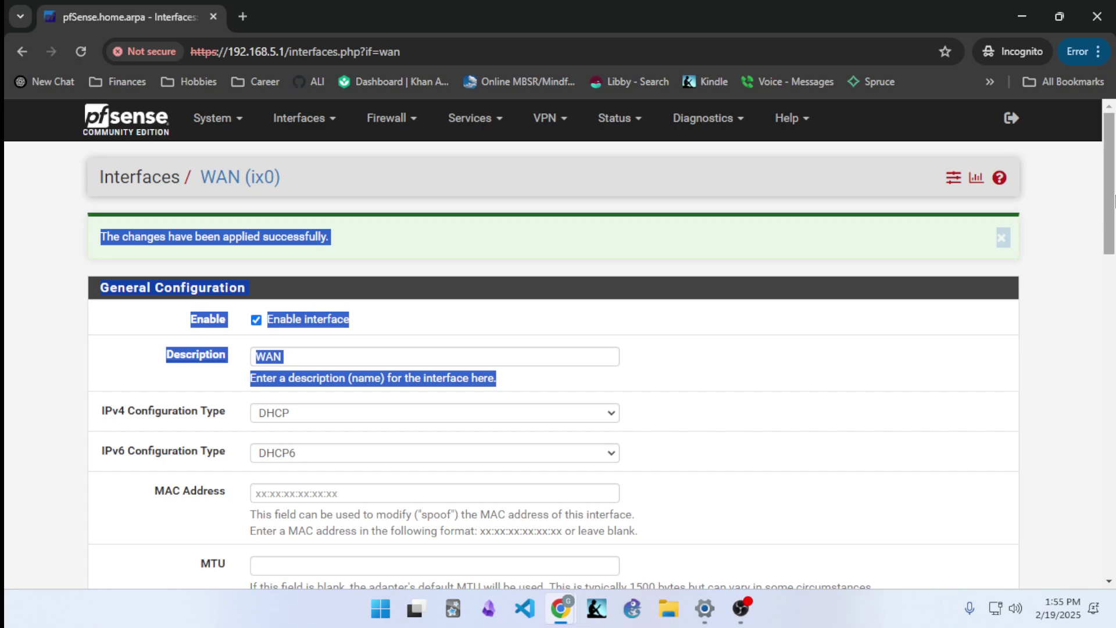
pyautogui.moveTo(1109, 224); pyautogui.dragTo(1107, 604)
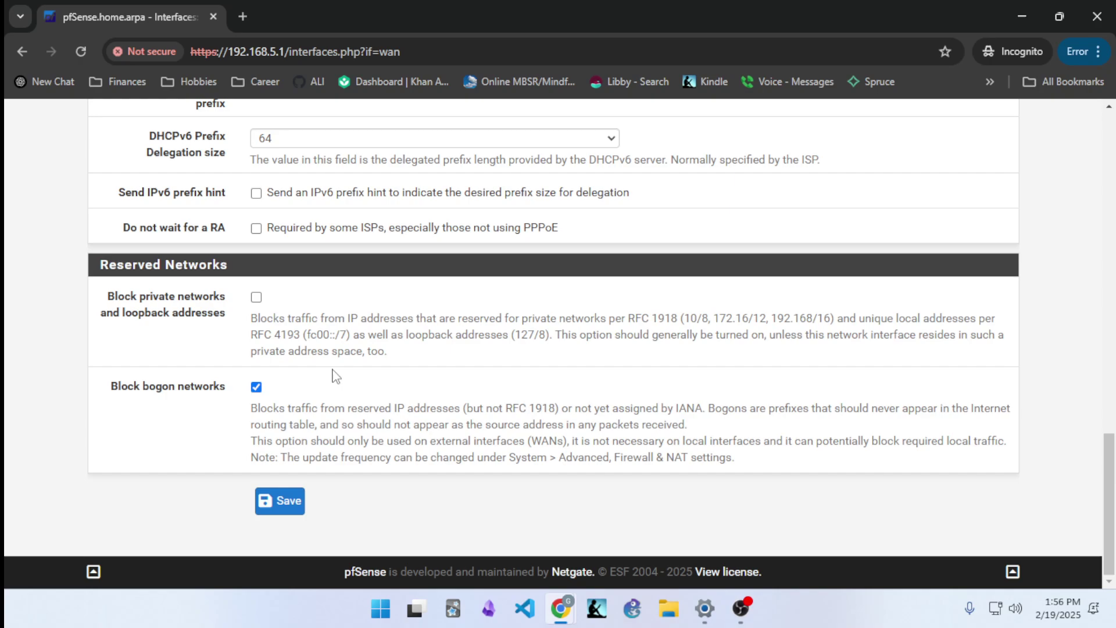
pyautogui.moveTo(557, 611)
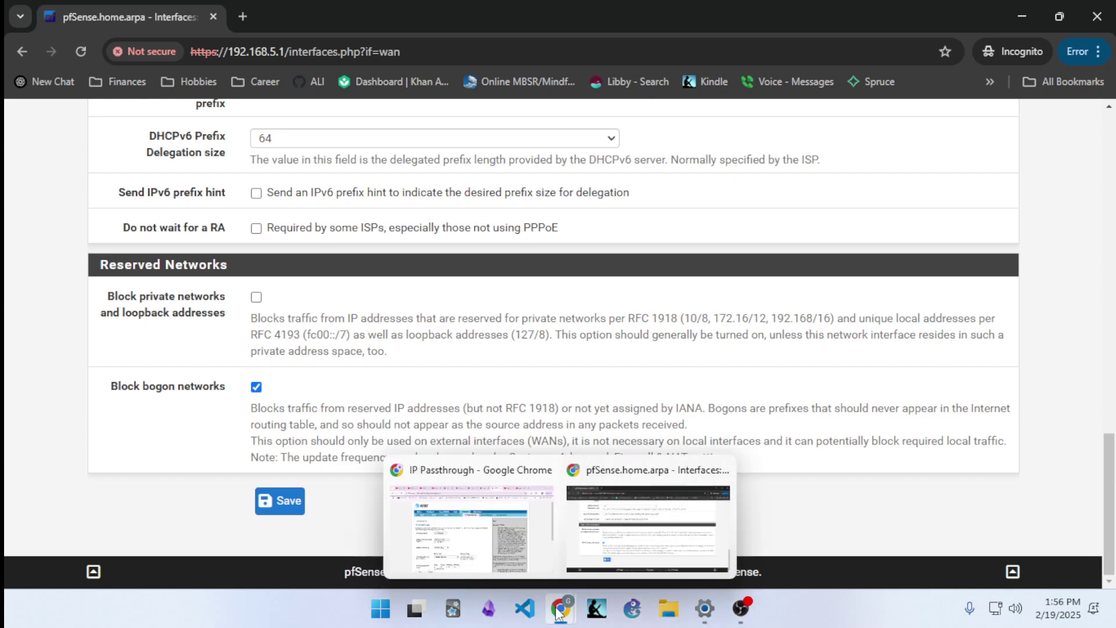
pyautogui.click(534, 536)
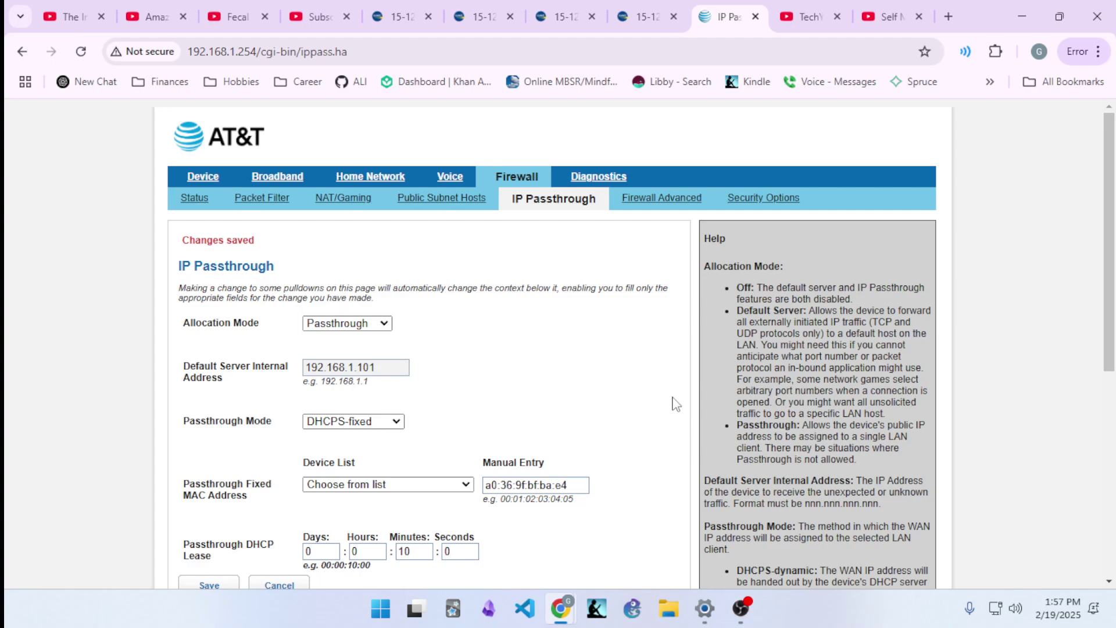
pyautogui.moveTo(747, 604)
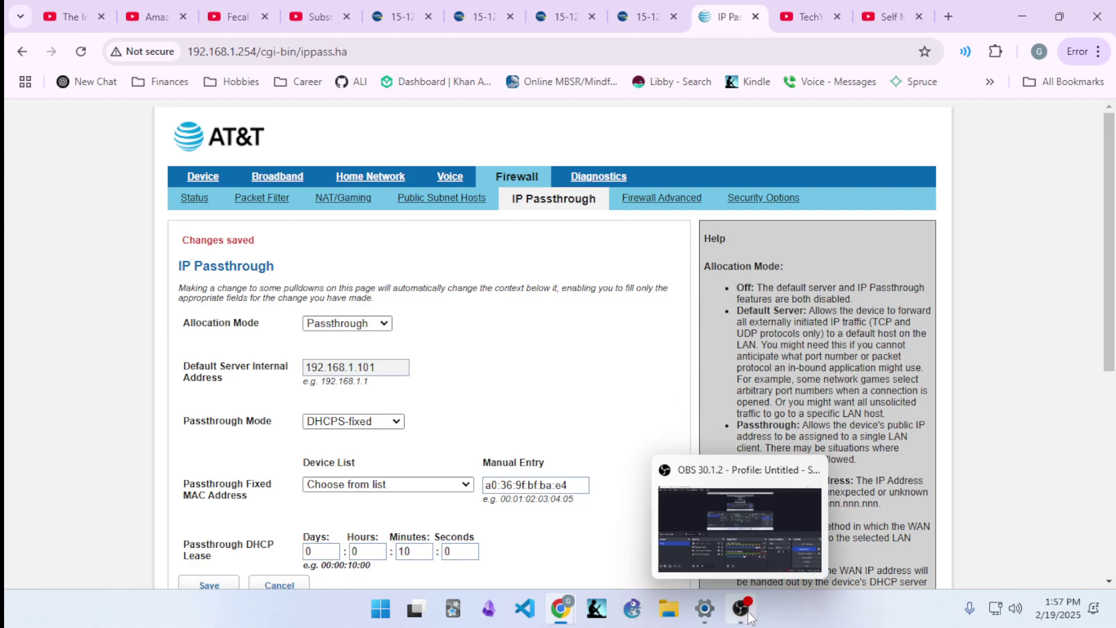
pyautogui.click(742, 520)
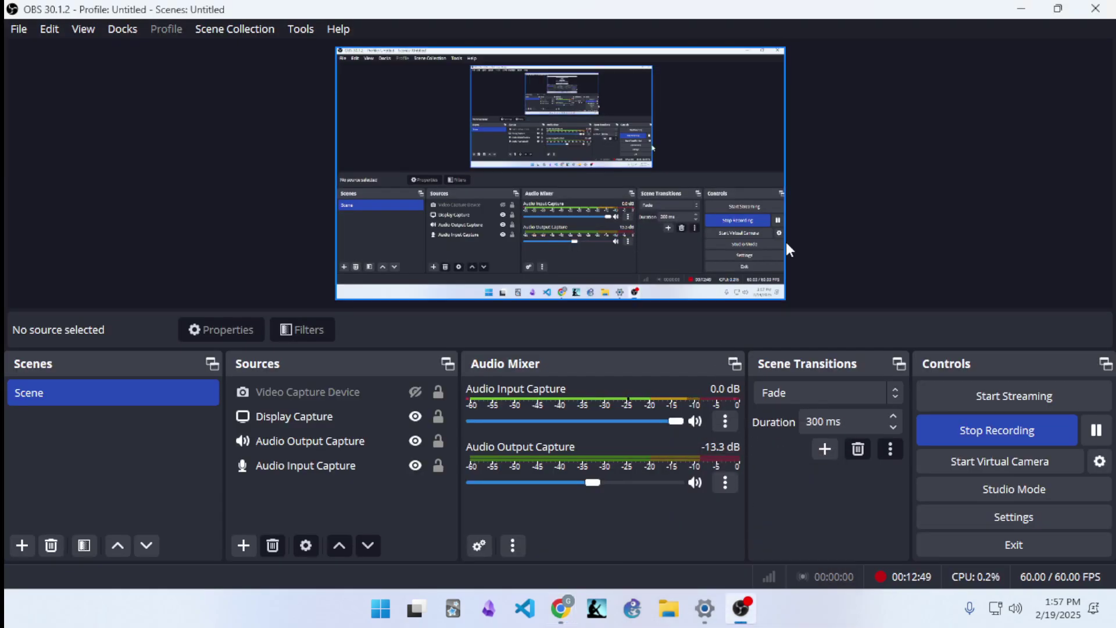